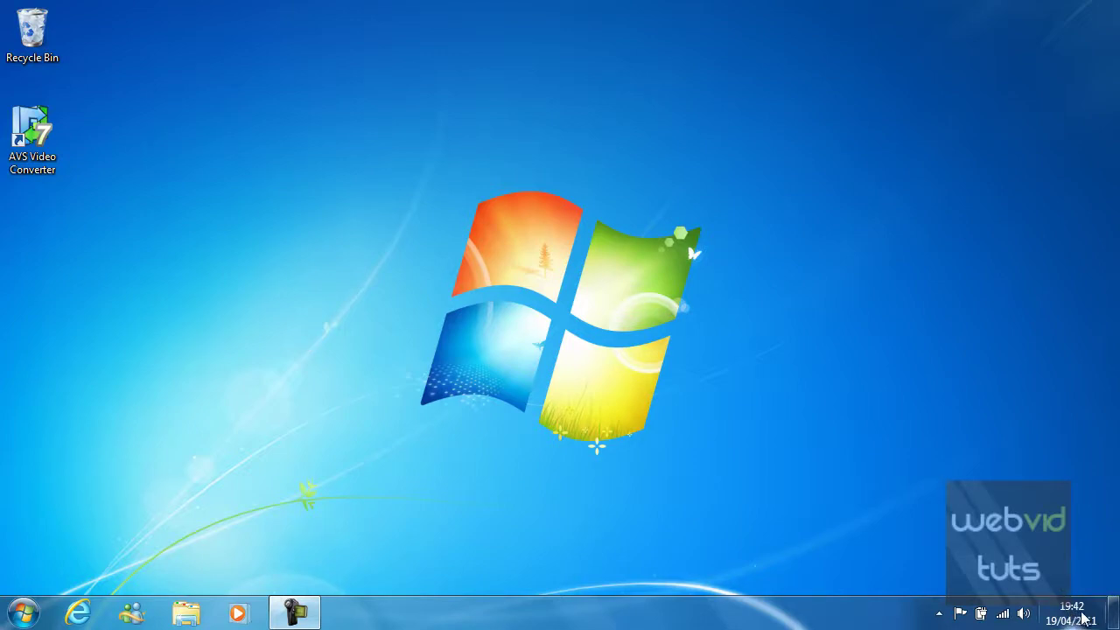
Expand the hidden tray icons to reveal PowerISO Virtual Drive Manager and Intel Rapid Storage
left_click(940, 615)
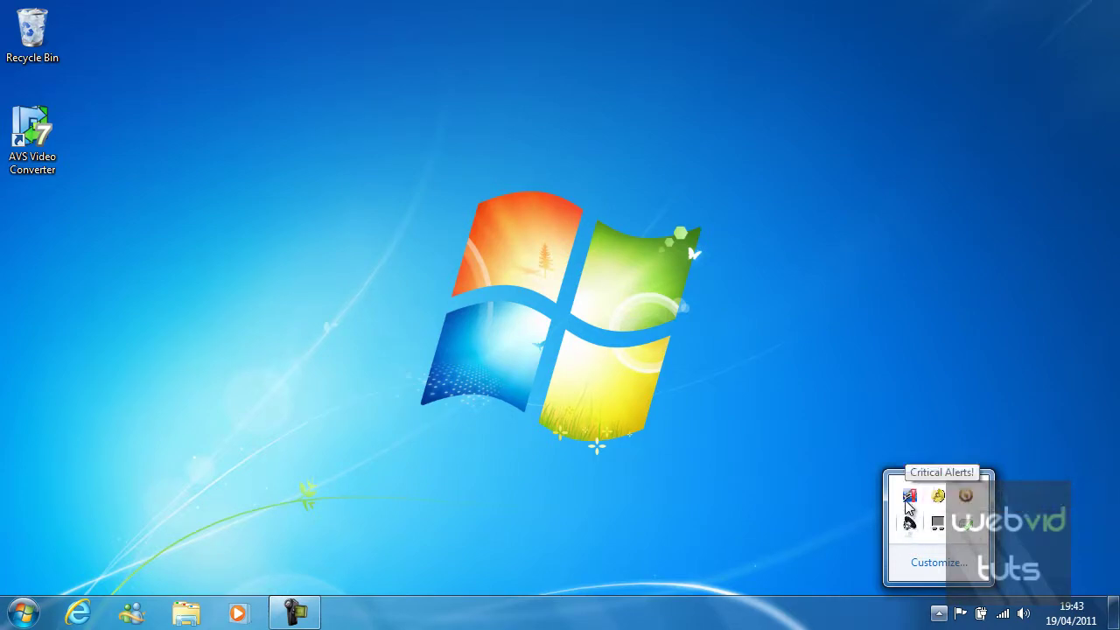
Collapse the hidden icons panel and open the Action Center flyout listing 2 messages
left_click(938, 613)
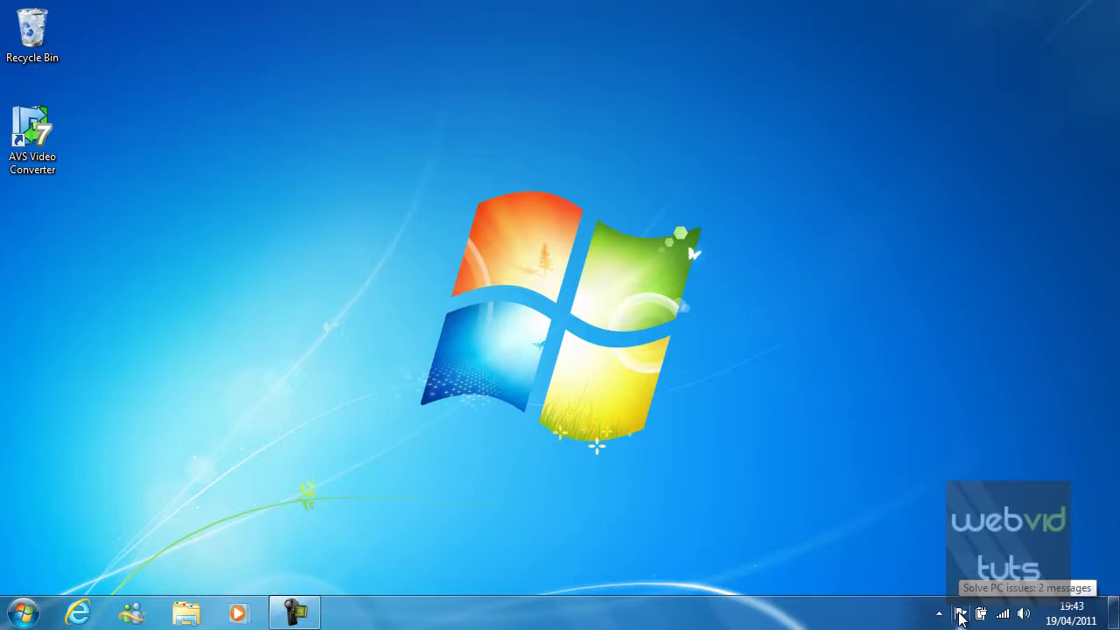
left_click(959, 613)
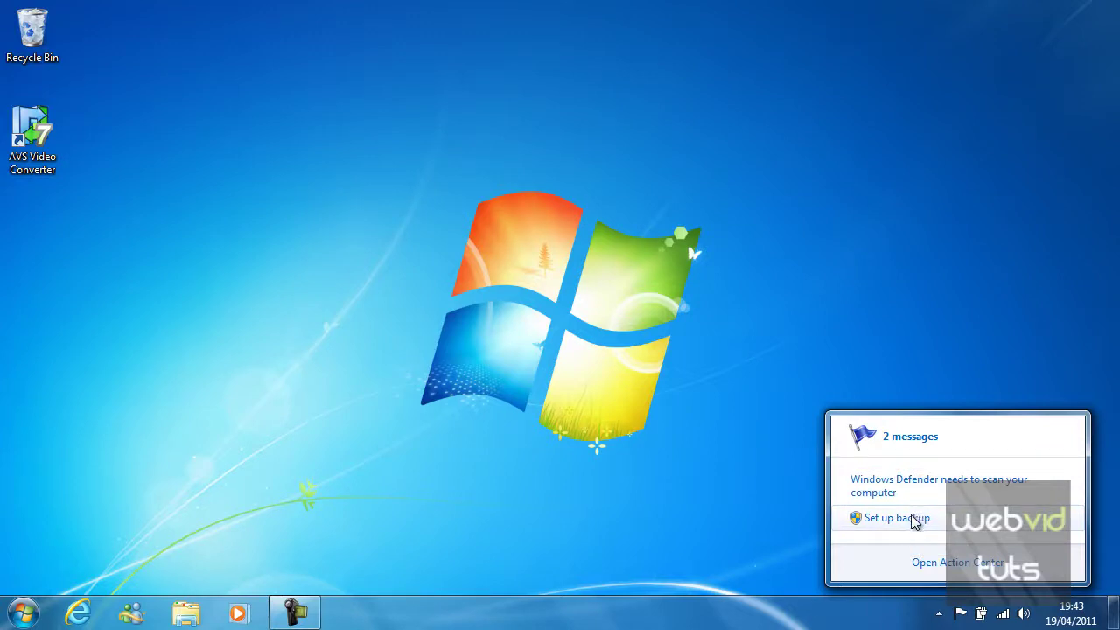
In the full Action Center window, turn off Windows Backup messages, then close it
left_click(925, 564)
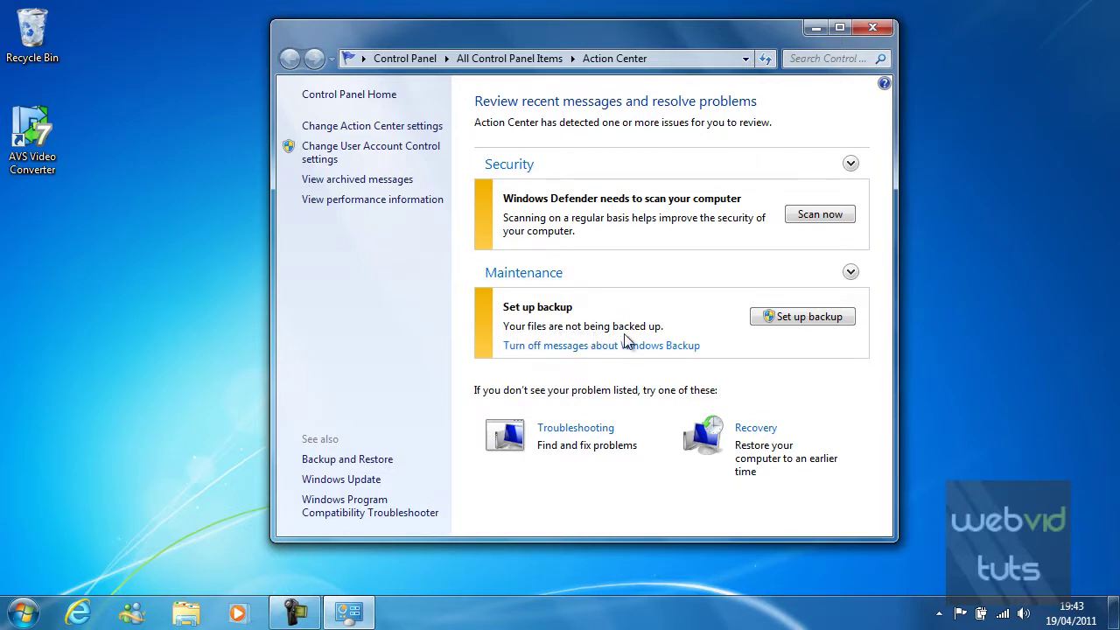
left_click(570, 345)
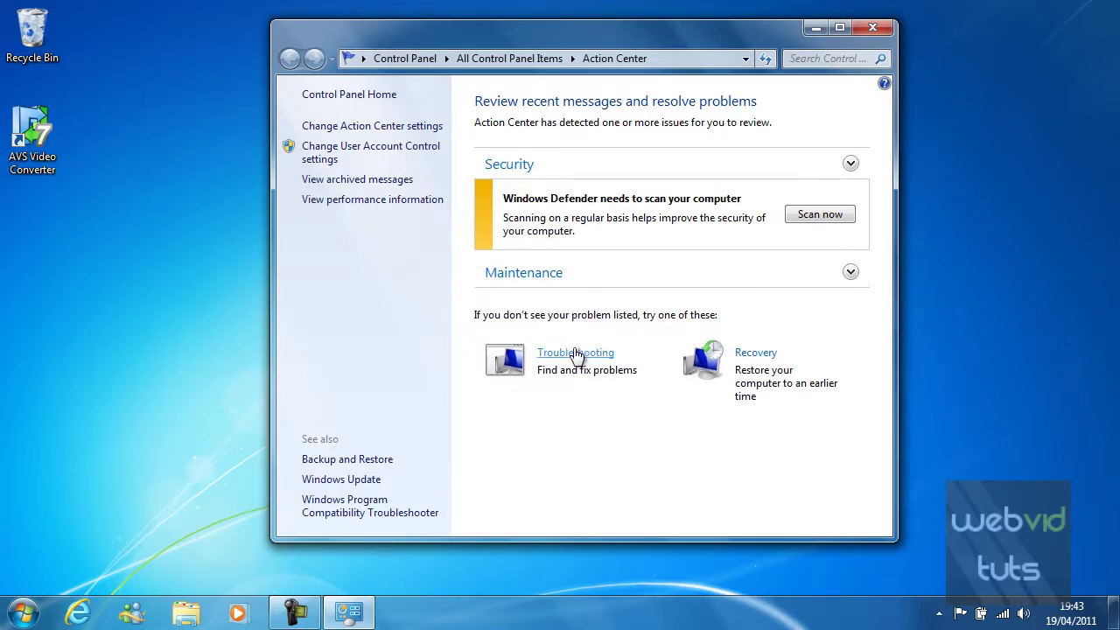
left_click(872, 30)
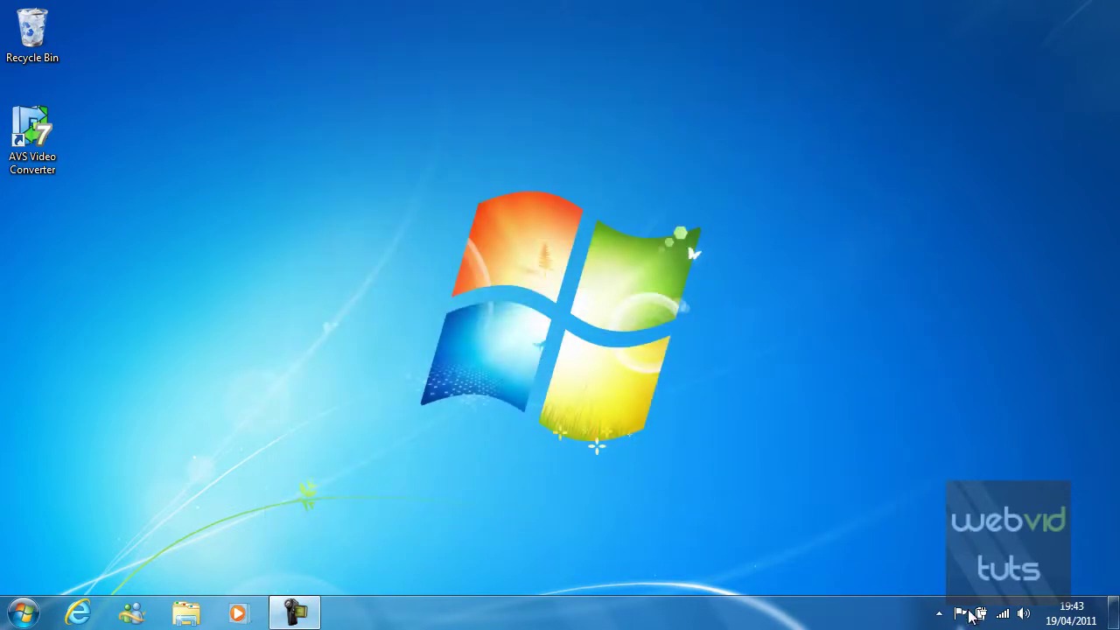
left_click(961, 613)
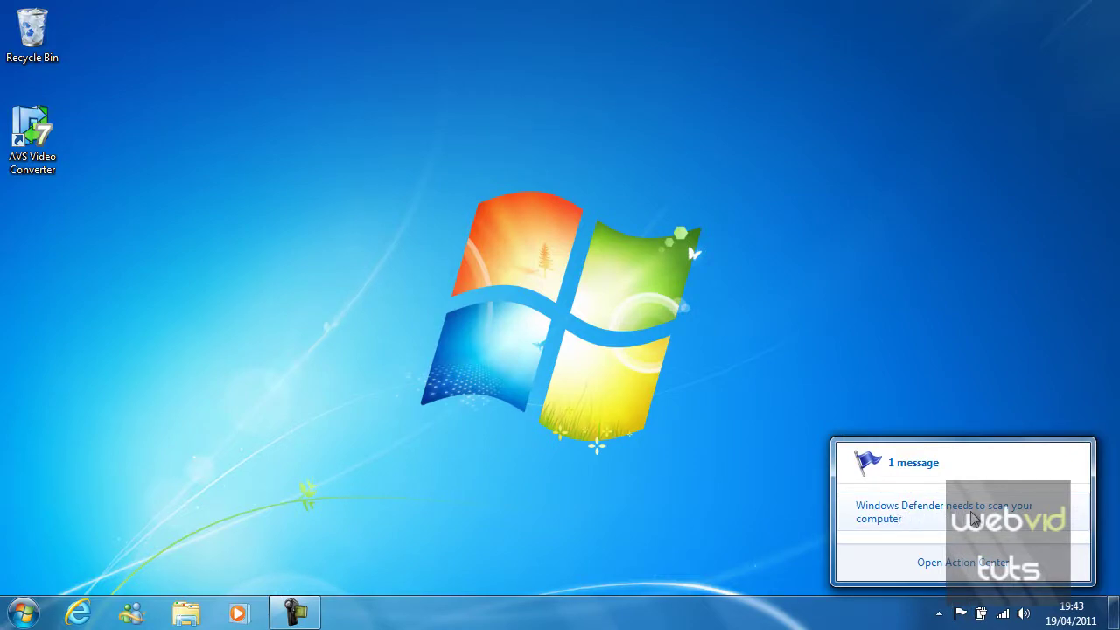
left_click(925, 613)
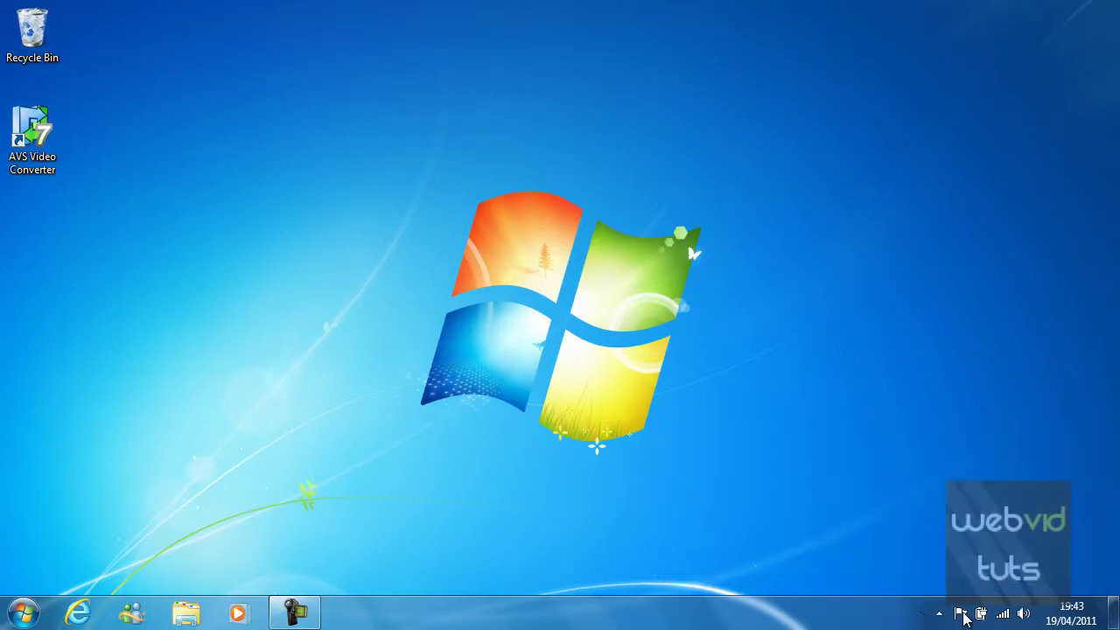
mouse_move(983, 617)
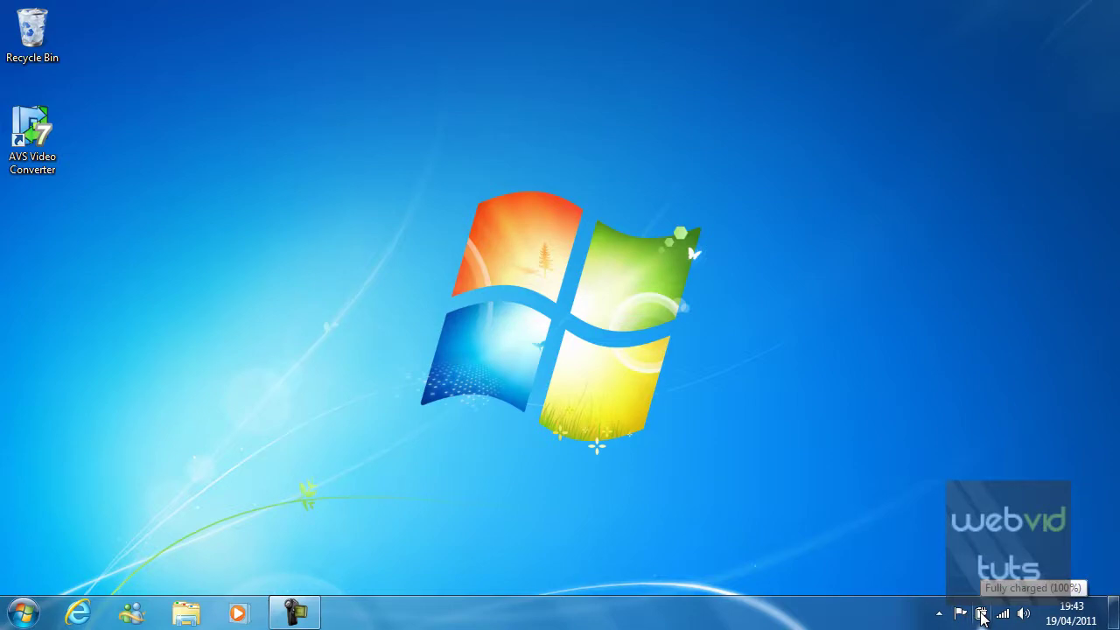
left_click(983, 615)
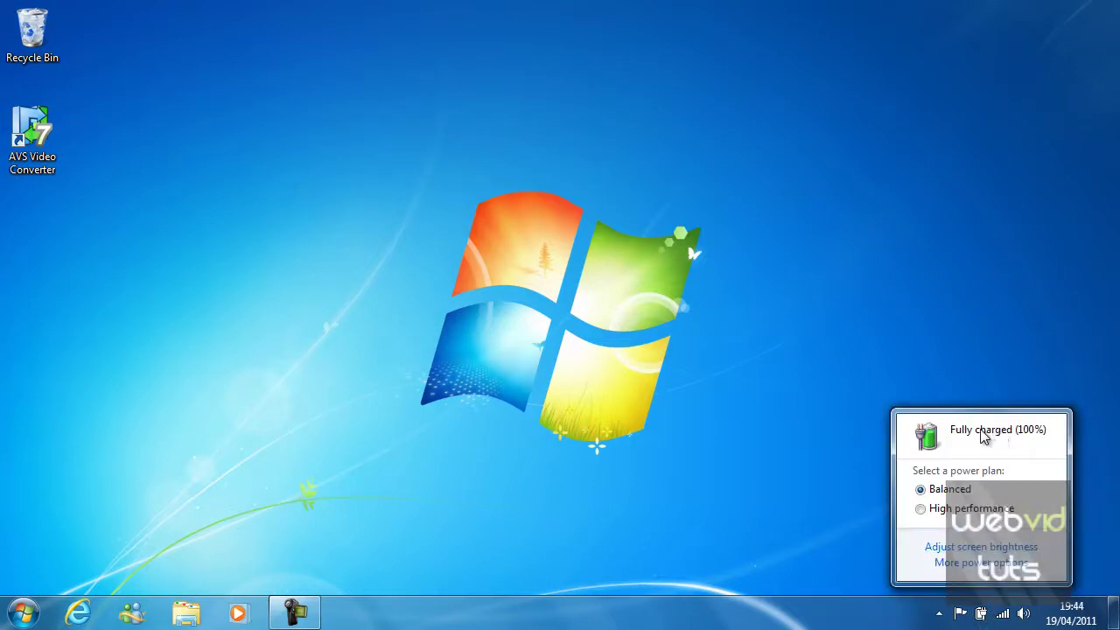
left_click(982, 614)
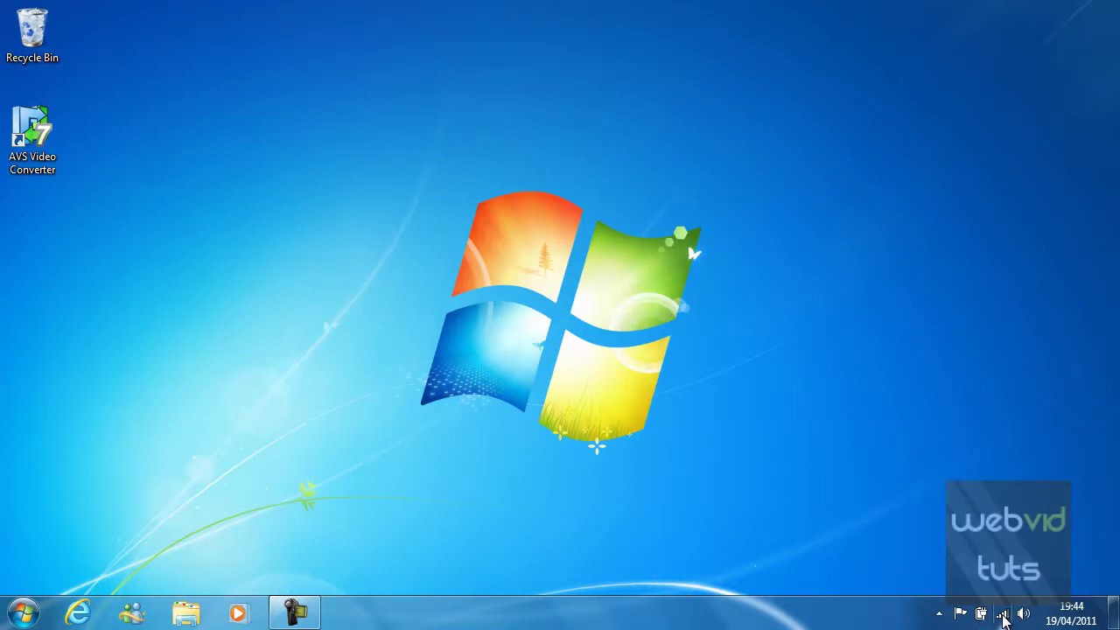
left_click(1002, 614)
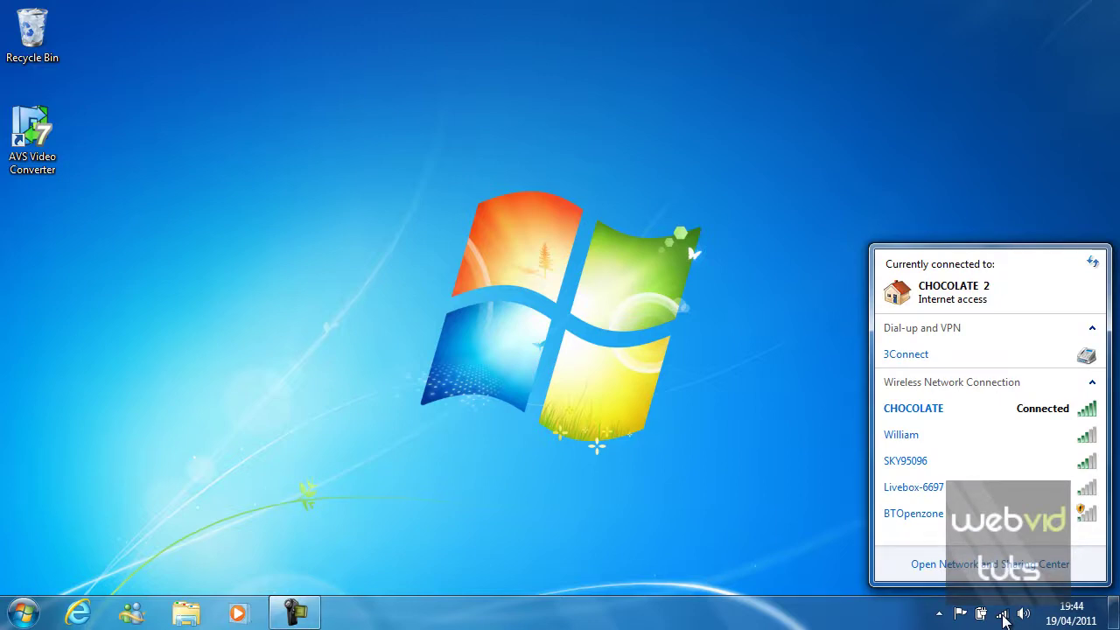
left_click(1002, 617)
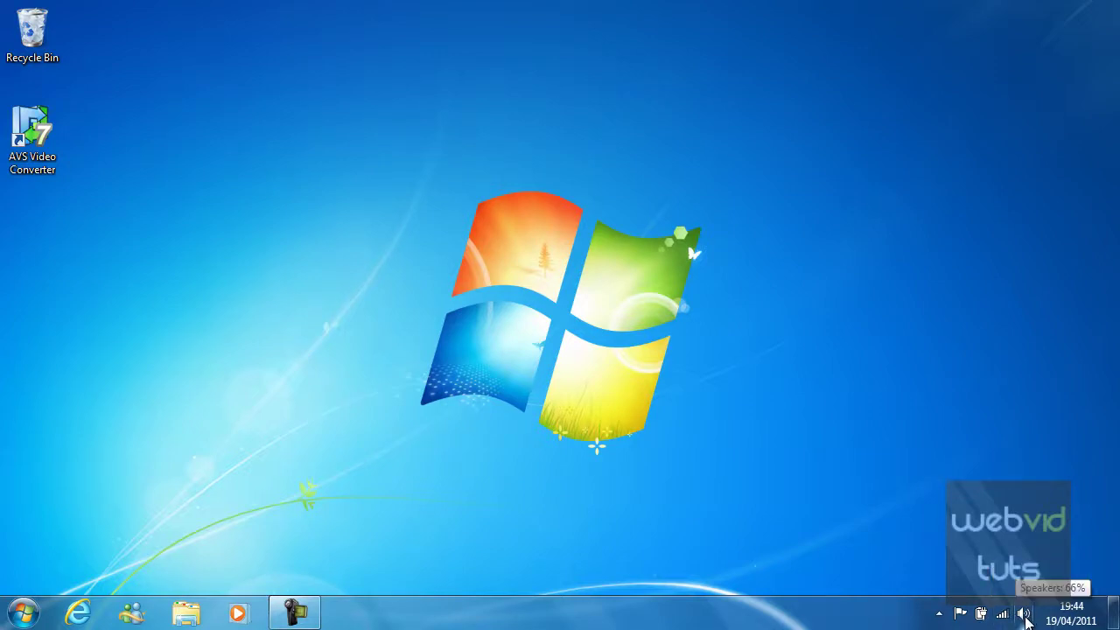
Lower the speaker volume to about 54, mute and unmute, then bring up the Volume Mixer
left_click(1023, 614)
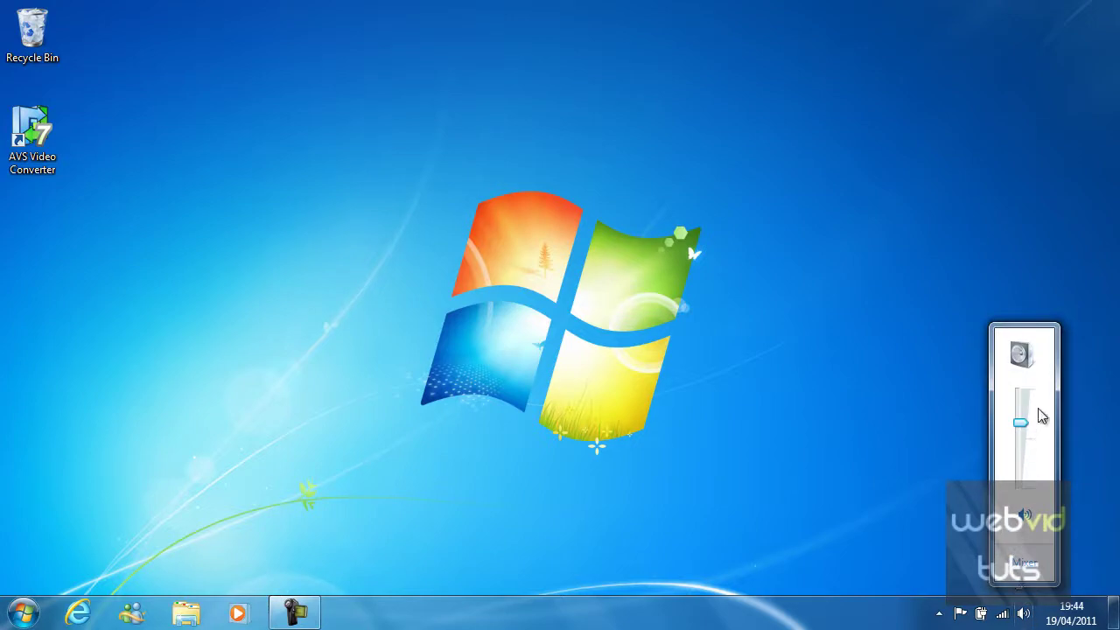
left_click_drag(1021, 423, 1038, 435)
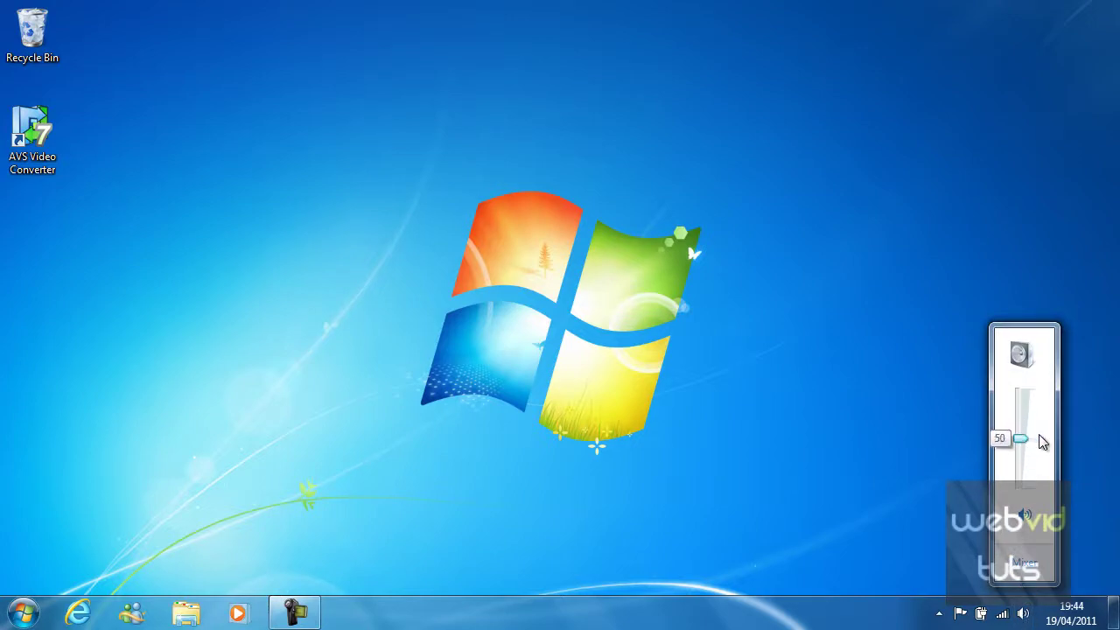
left_click(1026, 516)
left_click(1025, 514)
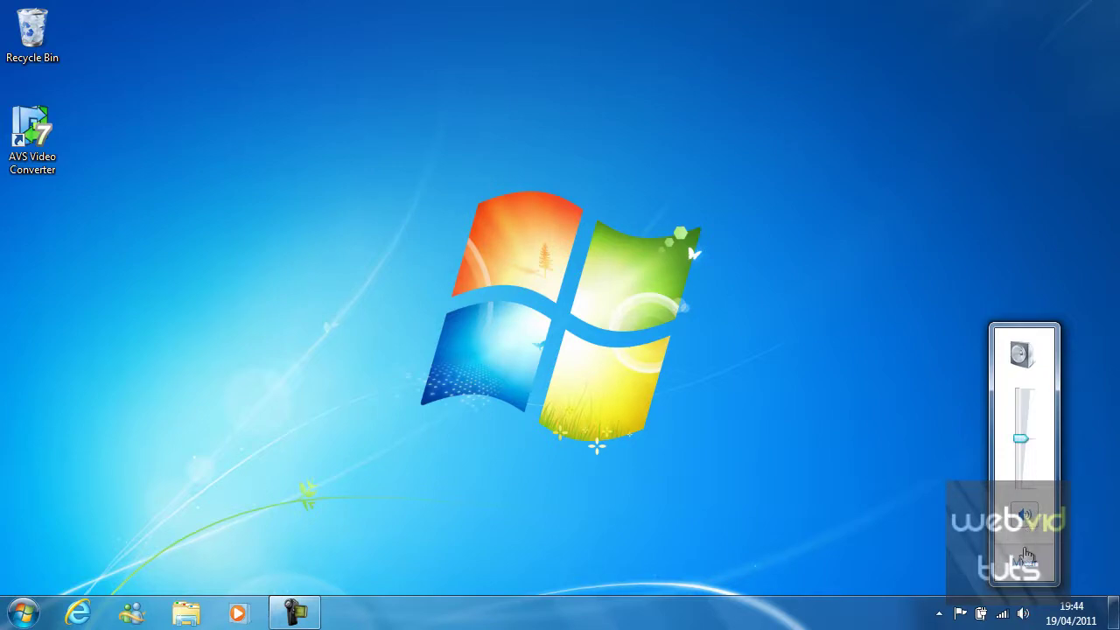
left_click(1024, 562)
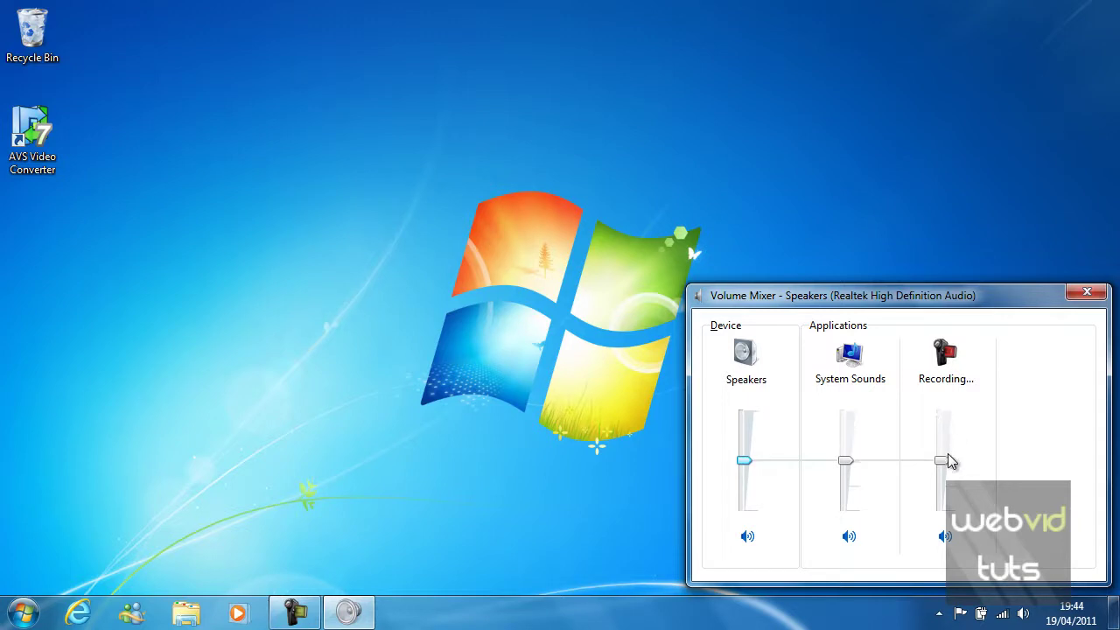
Close the Volume Mixer and open the Date and Time Settings dialog from the taskbar clock
left_click(1084, 294)
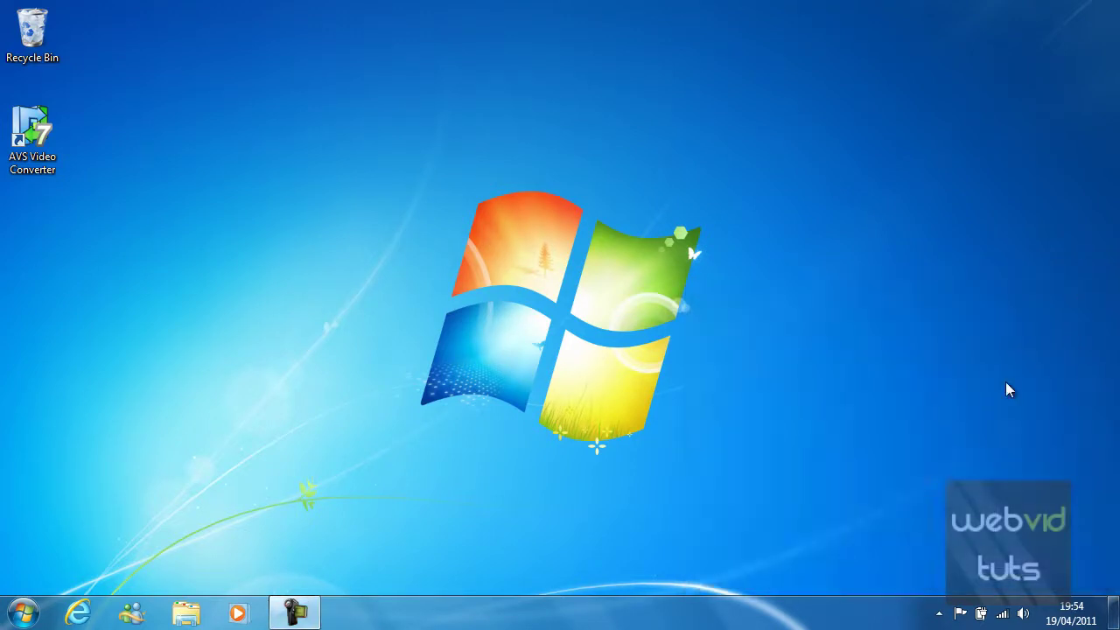
left_click(1082, 619)
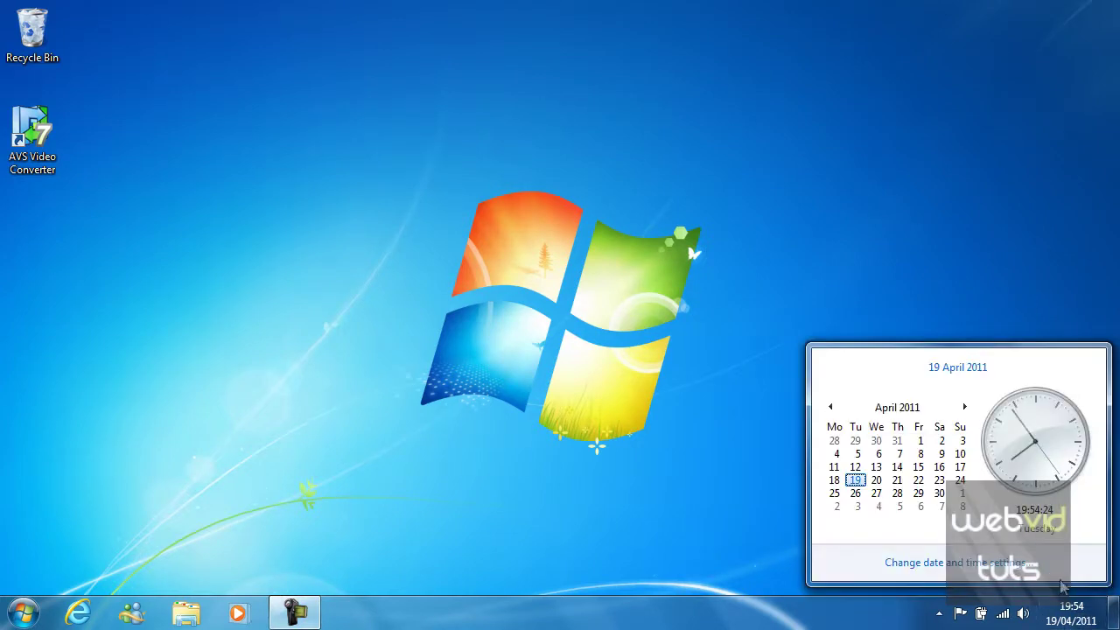
left_click(925, 565)
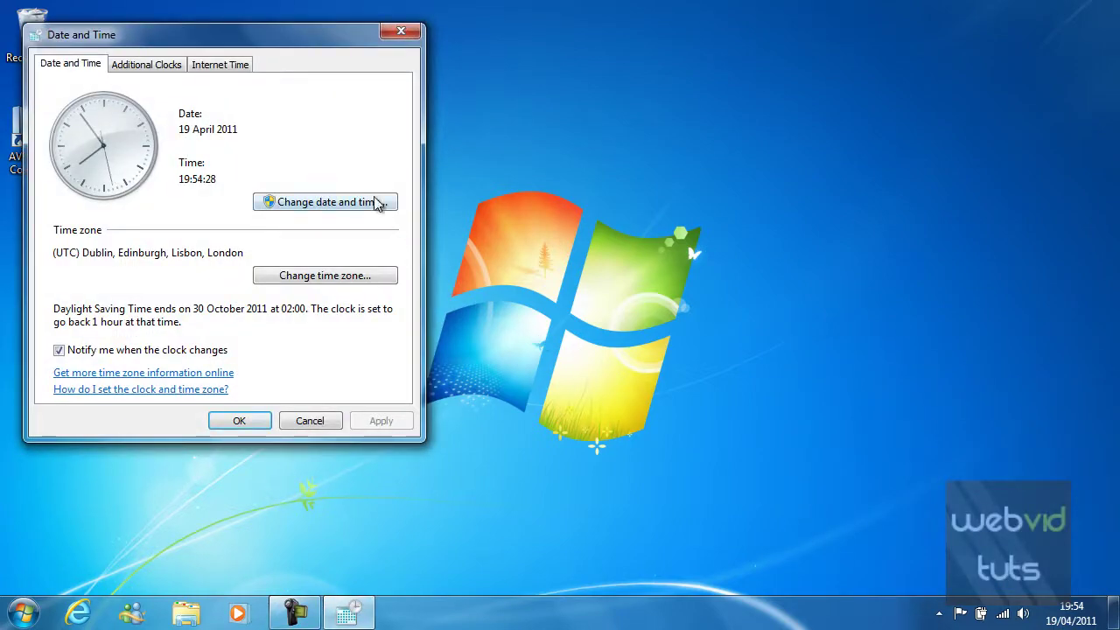
left_click(330, 205)
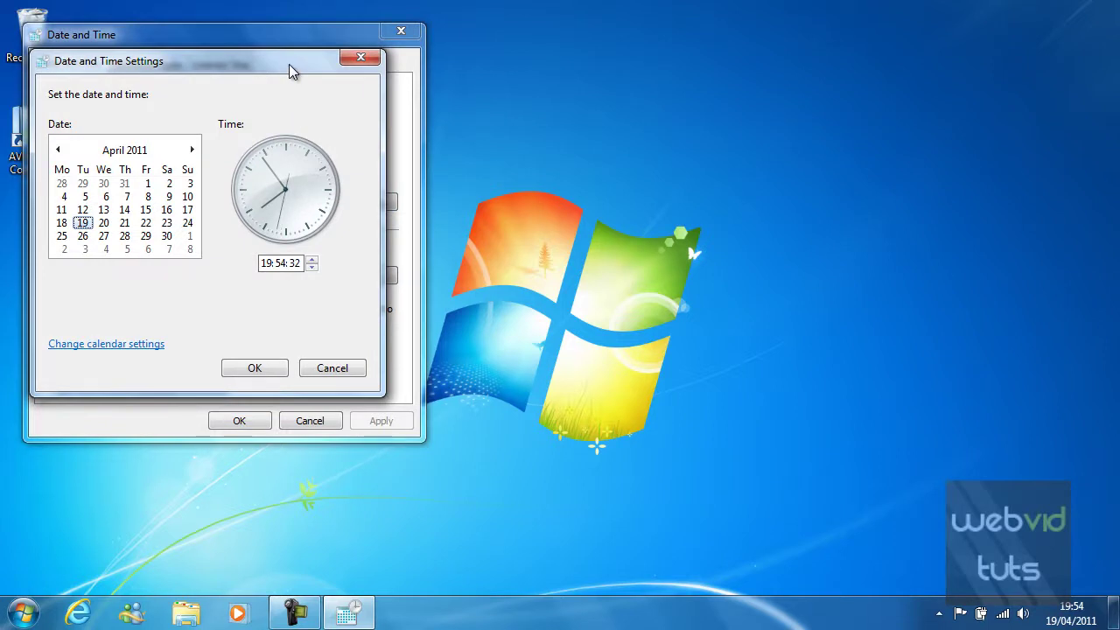
left_click_drag(289, 64, 733, 93)
Navigate the calendar through months, decades and centuries, ending on 19 April 2011
left_click(507, 253)
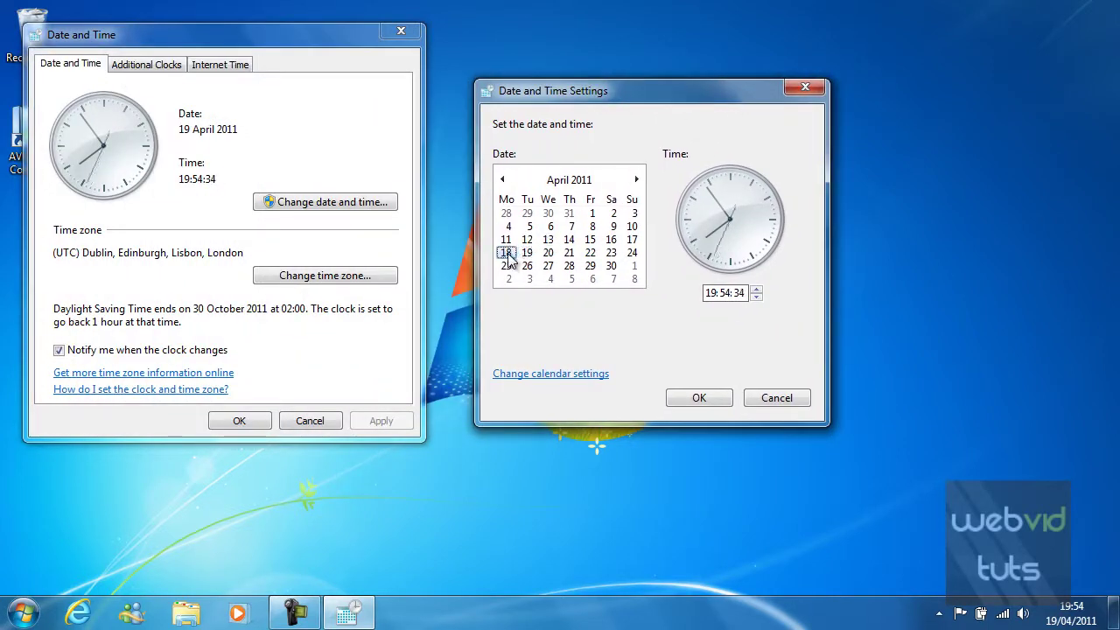
left_click(637, 178)
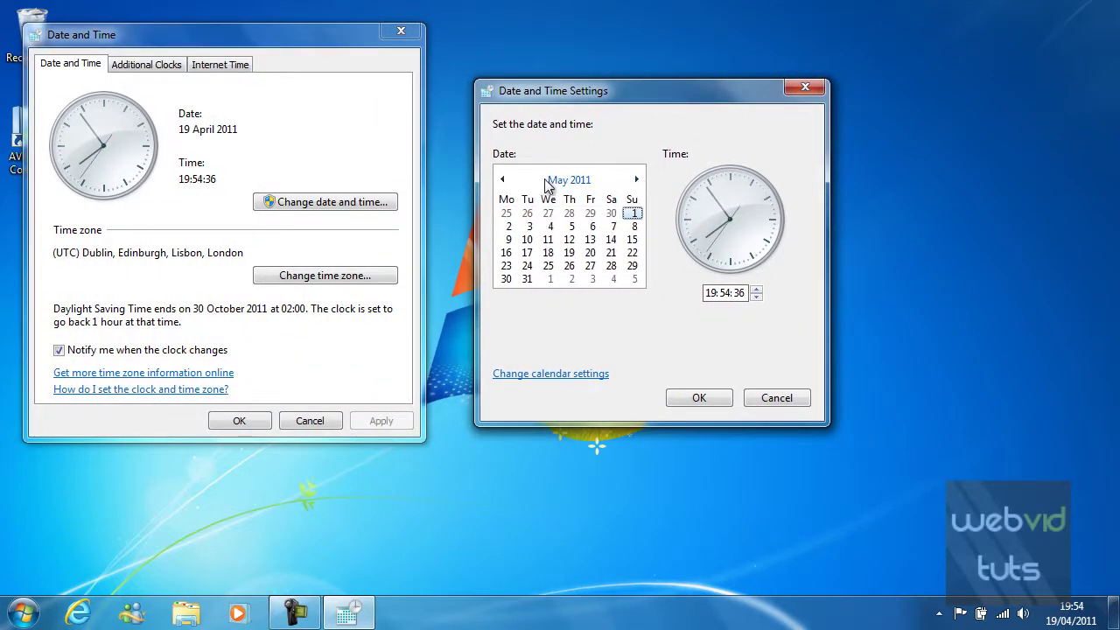
left_click(548, 183)
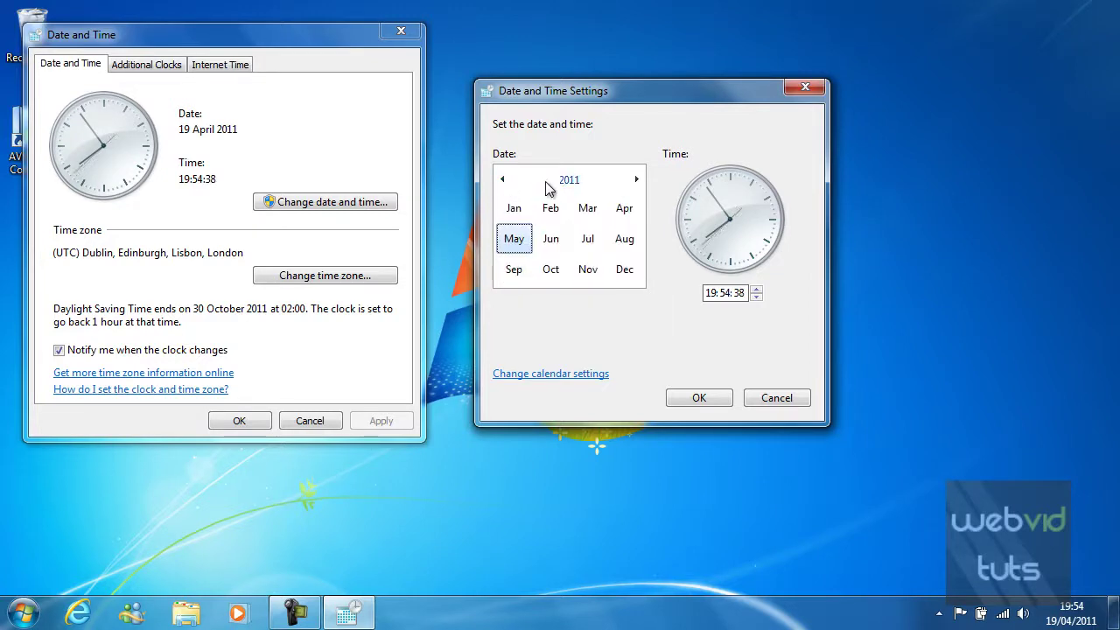
left_click(547, 181)
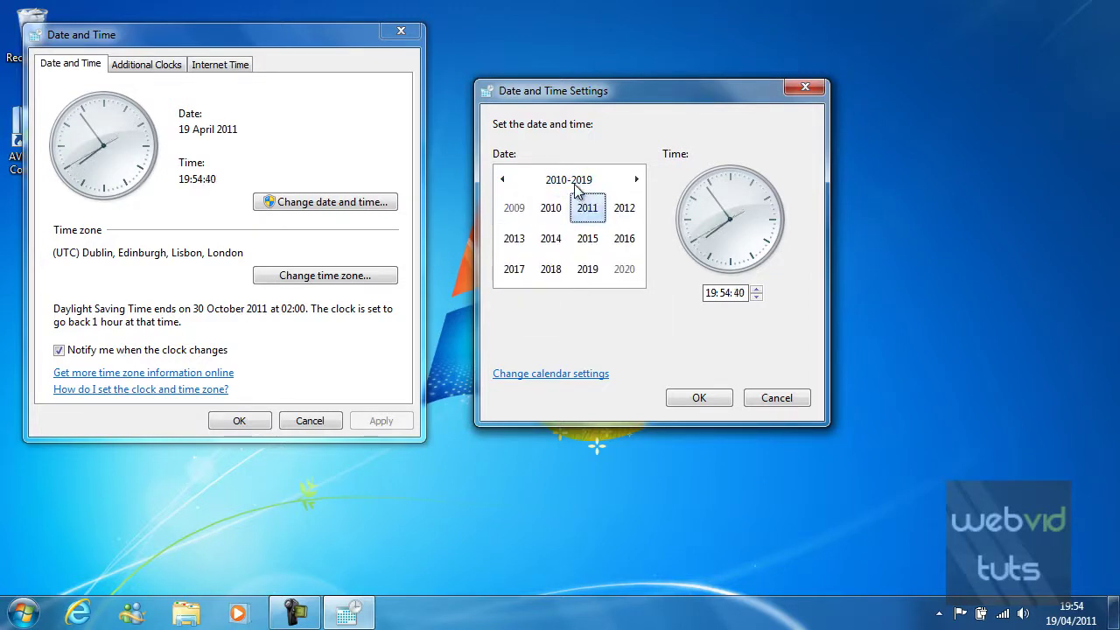
left_click(575, 183)
left_click(505, 181)
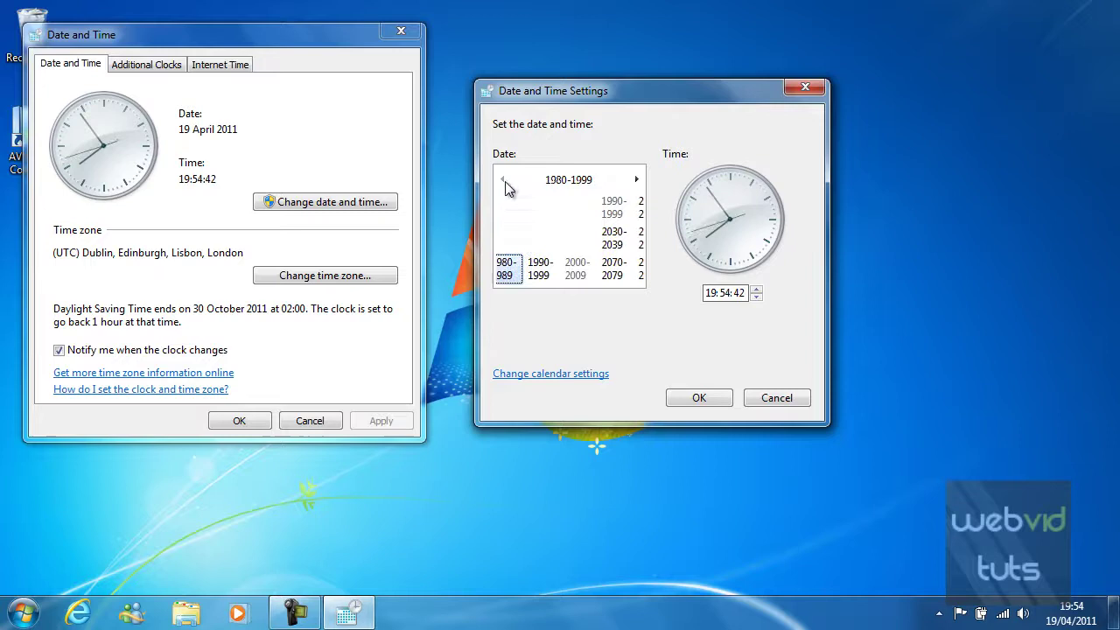
left_click(637, 180)
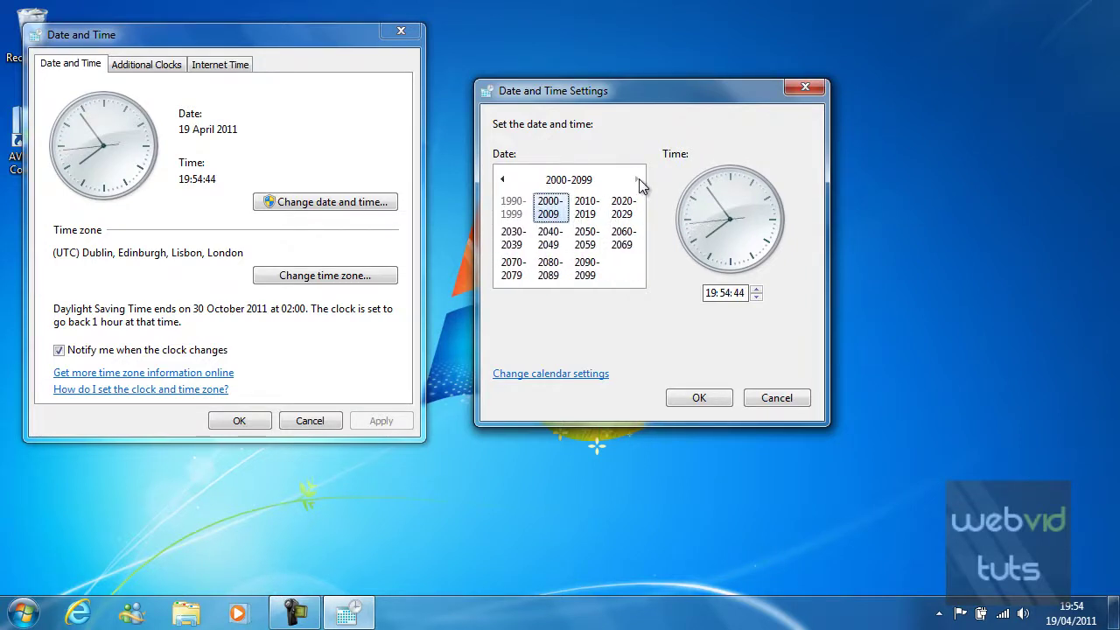
left_click(578, 207)
left_click(583, 210)
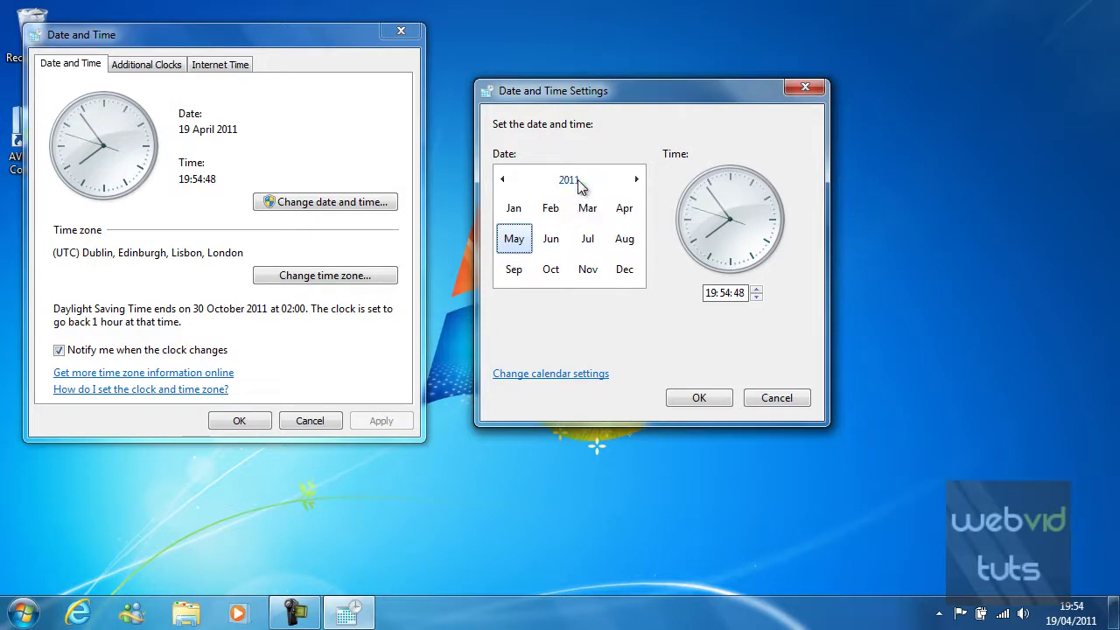
left_click(515, 243)
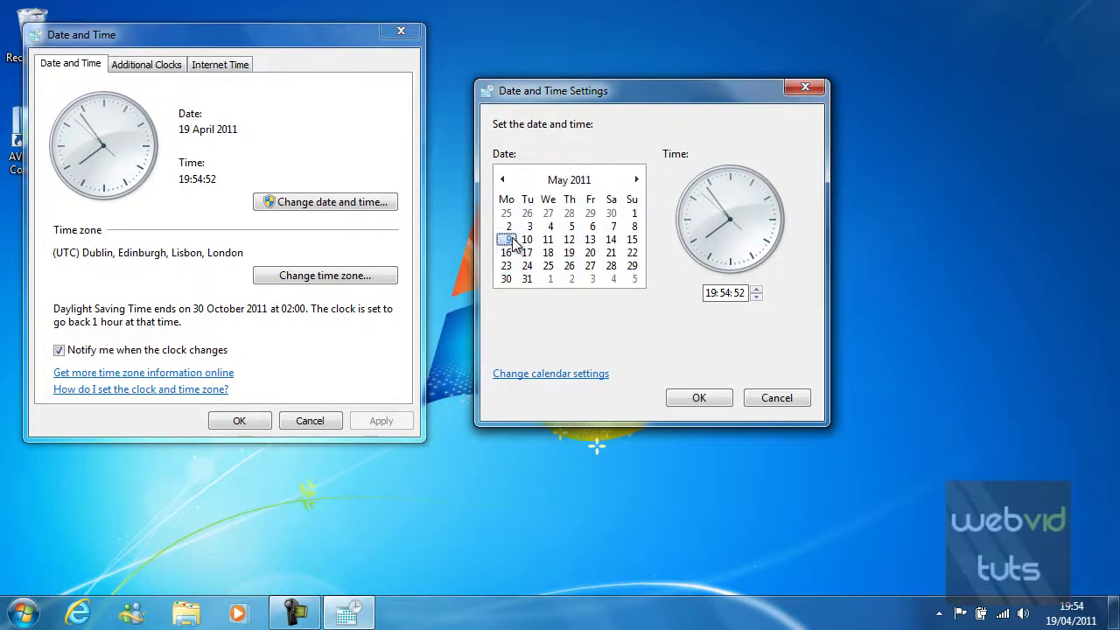
left_click(503, 179)
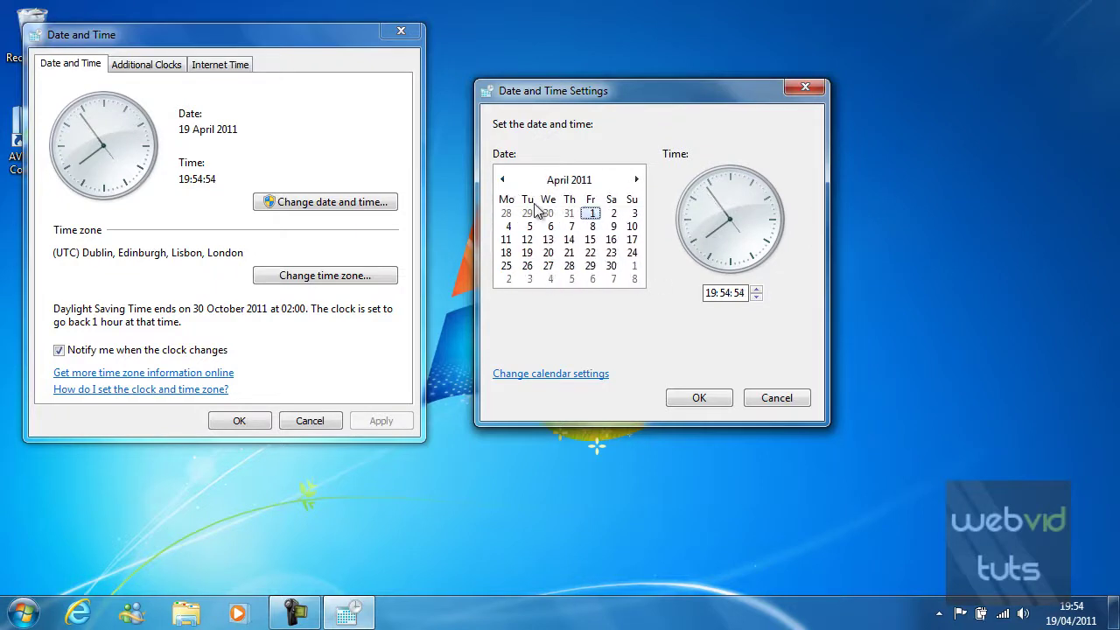
left_click(527, 254)
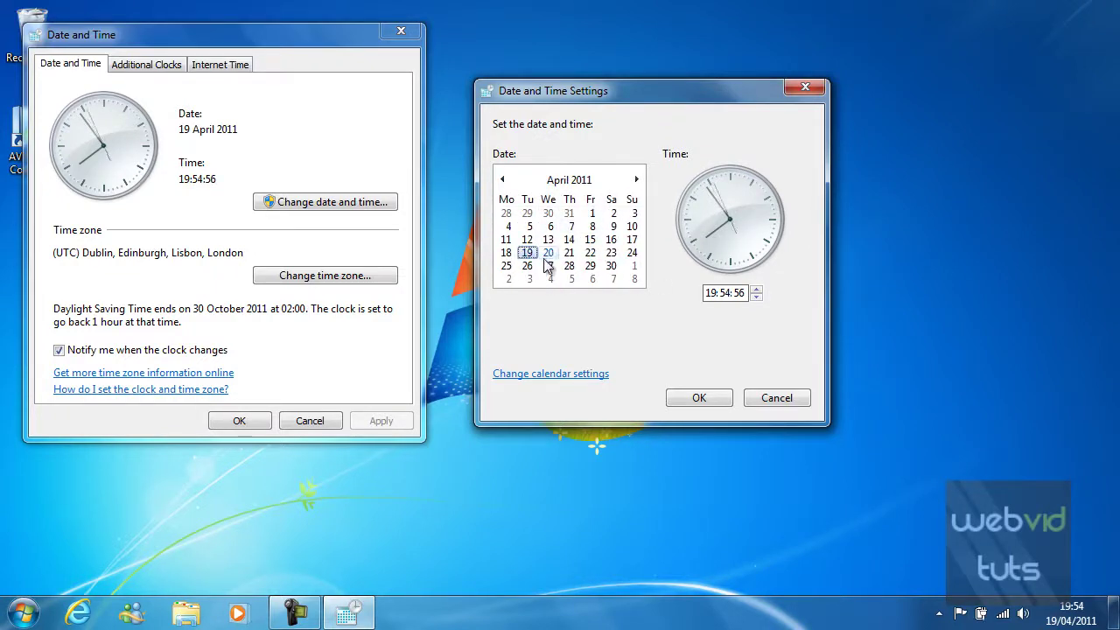
Set the hour to 19 in the time box and confirm the new date and time
left_click(710, 294)
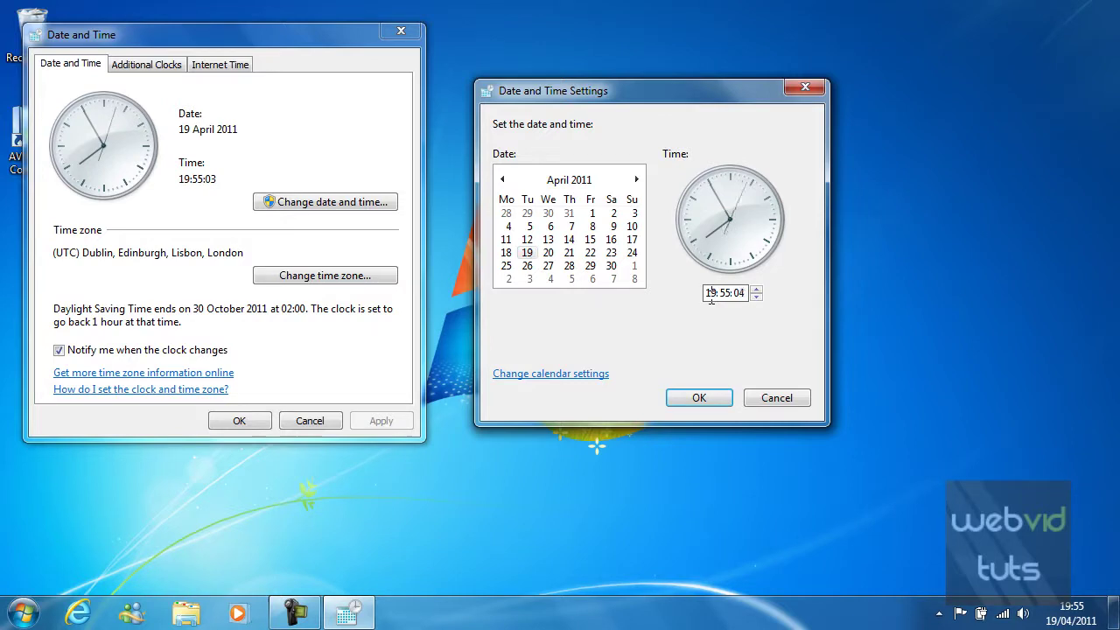
left_click(756, 298)
key("BackSpace")
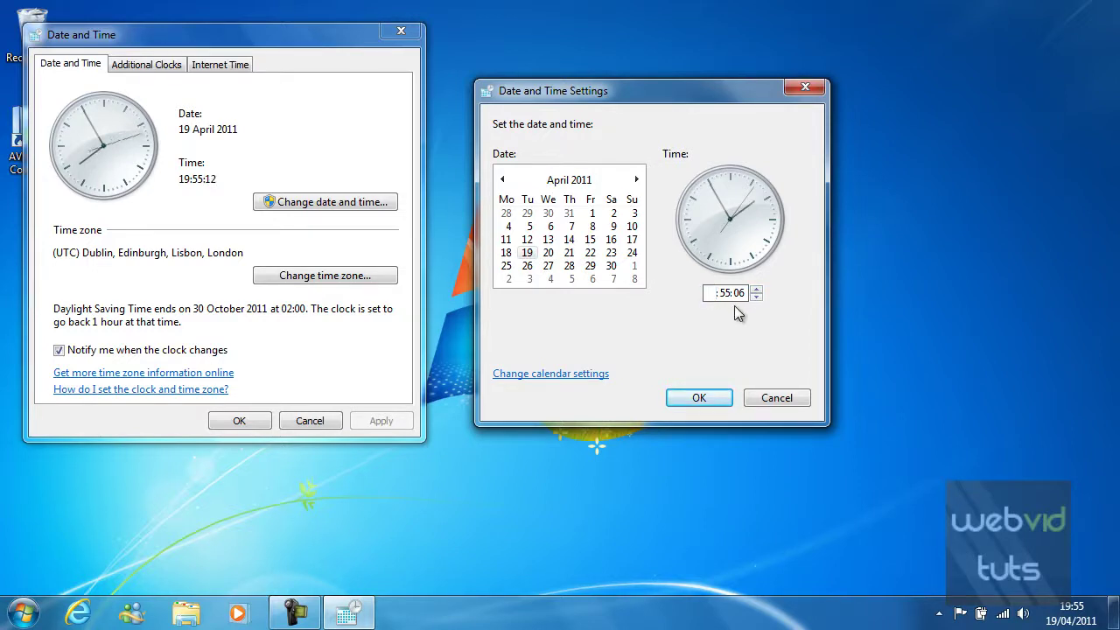
type("19")
left_click(725, 292)
left_click(715, 405)
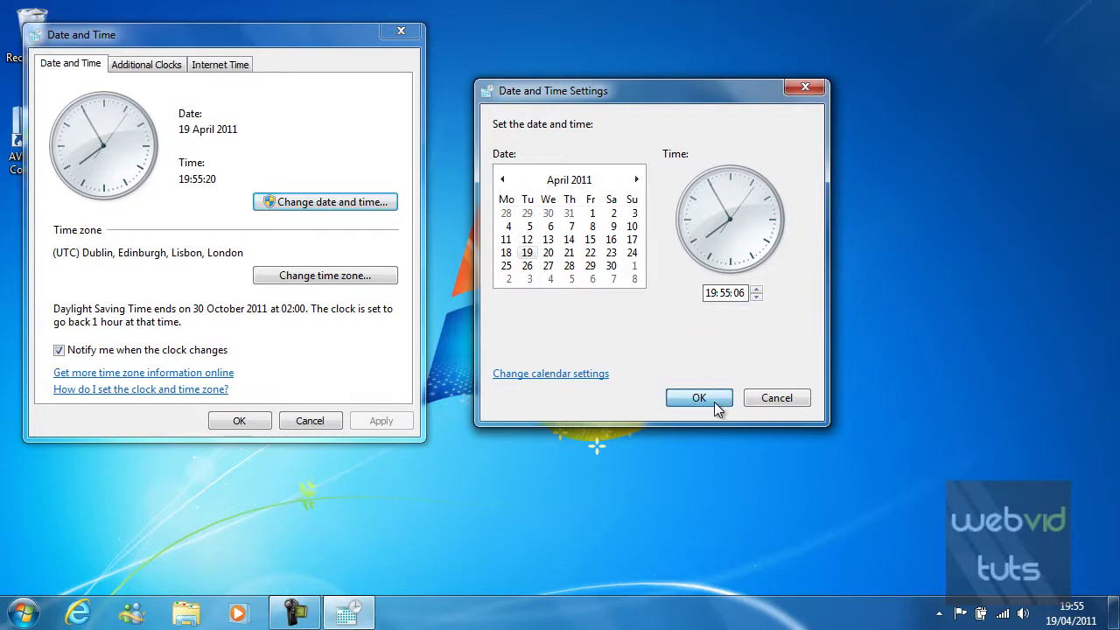
left_click(343, 280)
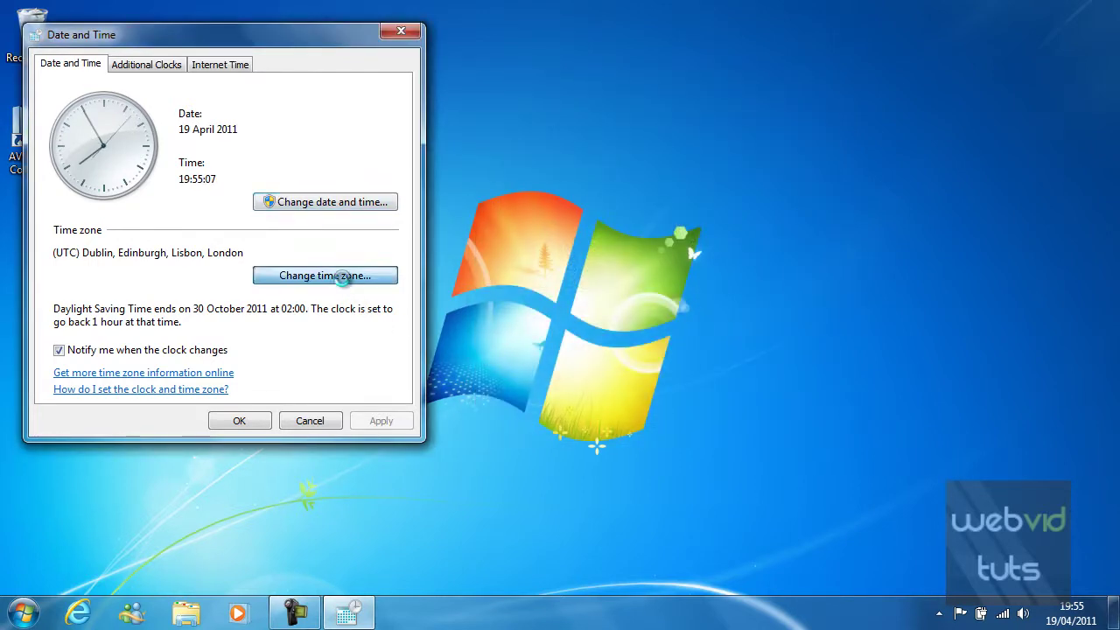
left_click(298, 138)
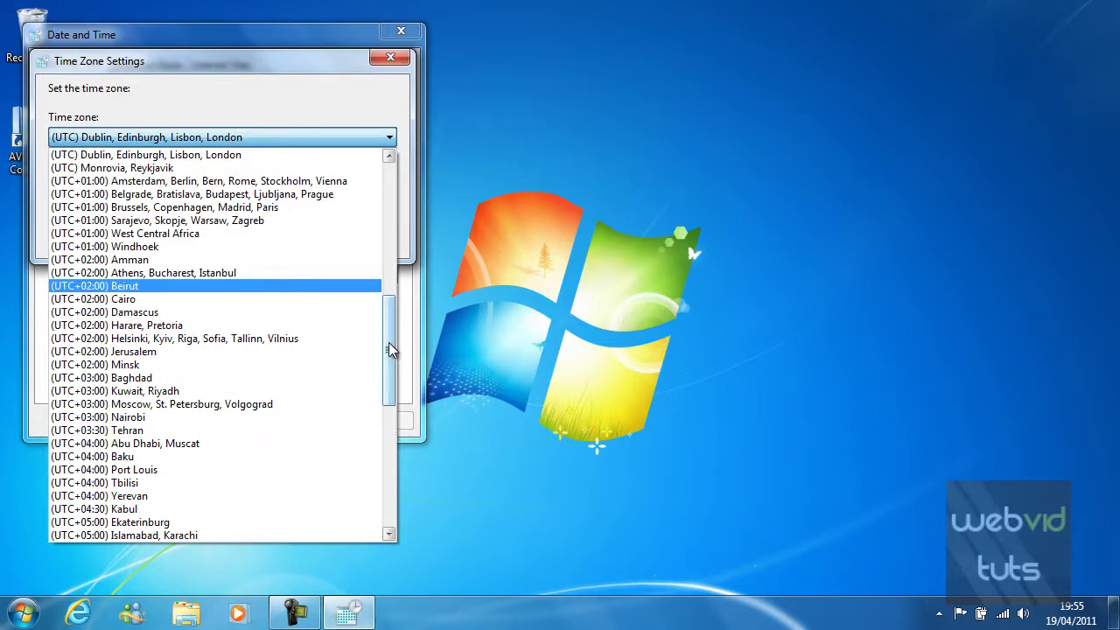
left_click_drag(390, 344, 386, 316)
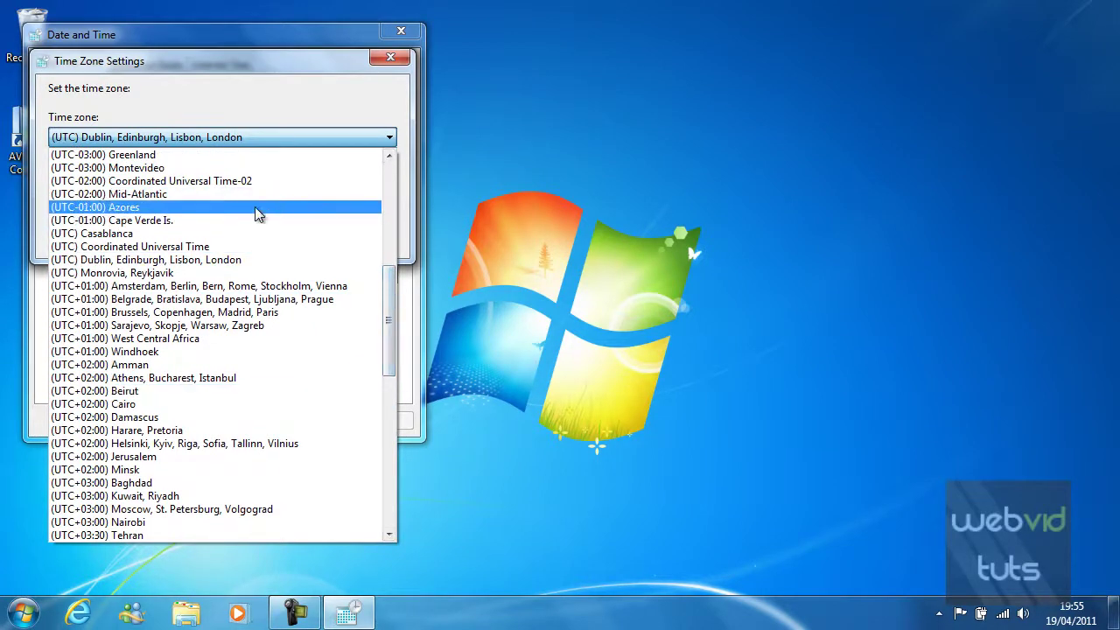
left_click(227, 262)
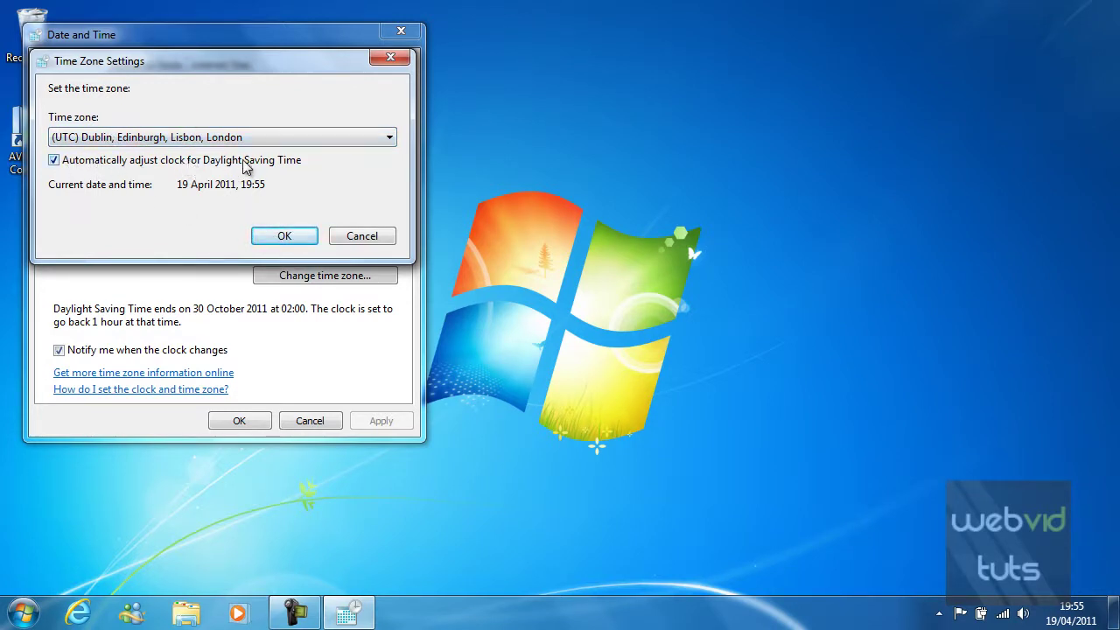
left_click(286, 236)
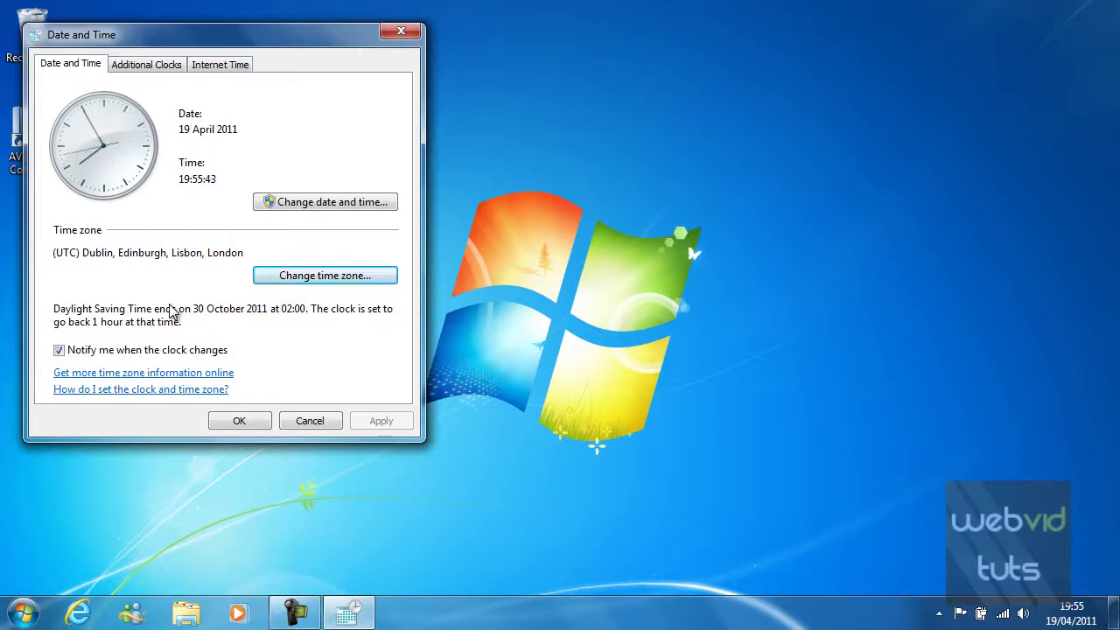
Enable an additional clock set to (UTC+01:00) West Central Africa and apply it
left_click(151, 69)
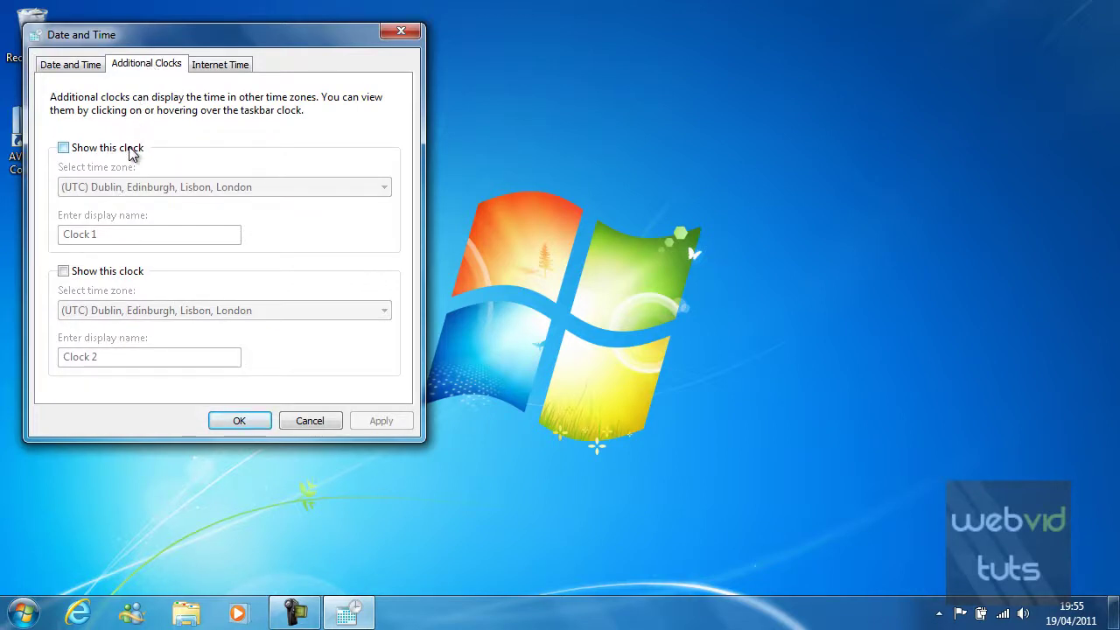
left_click(131, 151)
left_click(123, 186)
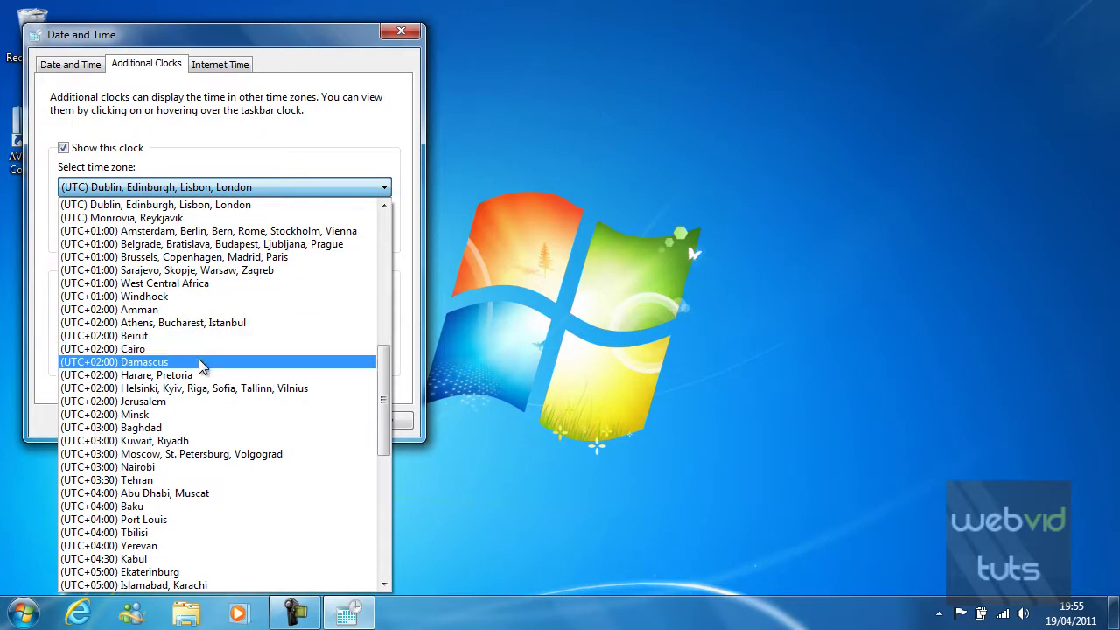
left_click(327, 283)
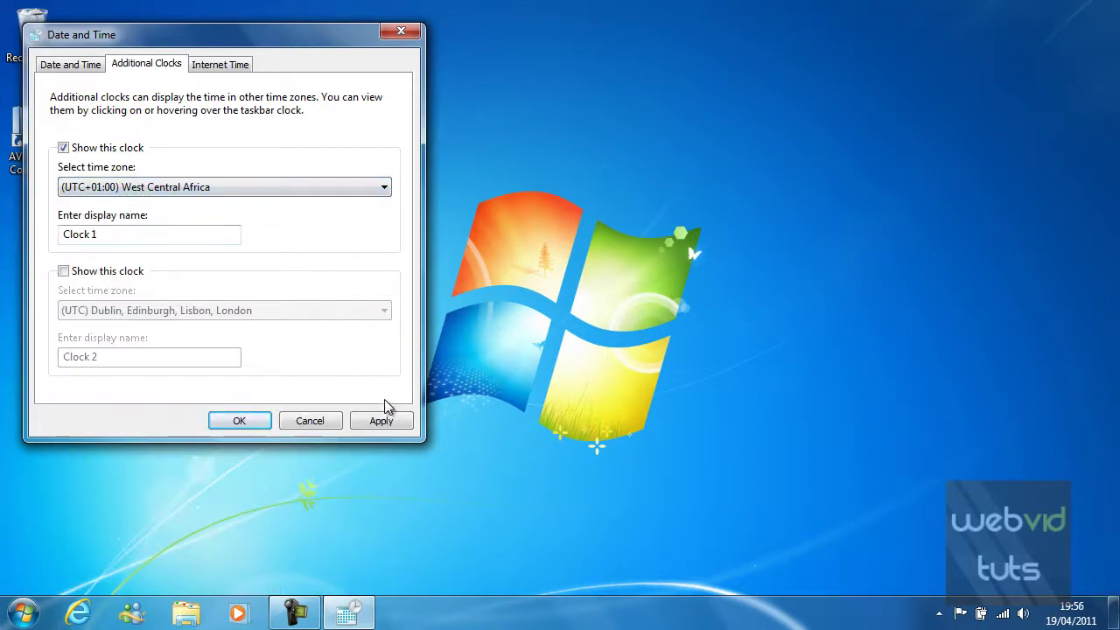
left_click(384, 420)
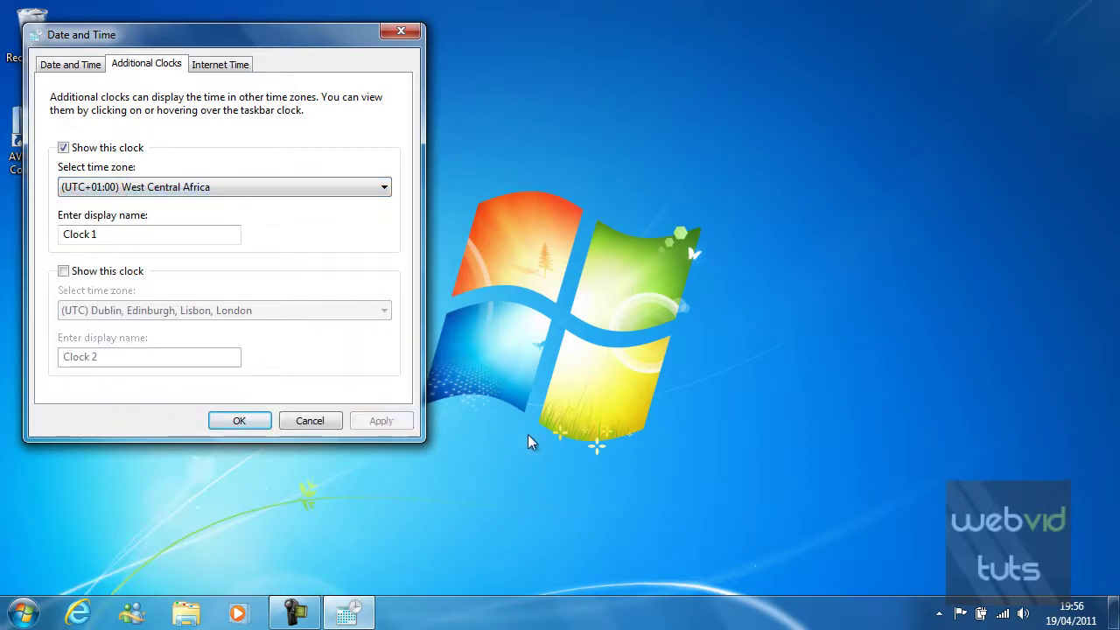
Check the taskbar clock flyout showing local time alongside Clock 1
left_click(1089, 620)
left_click(1085, 617)
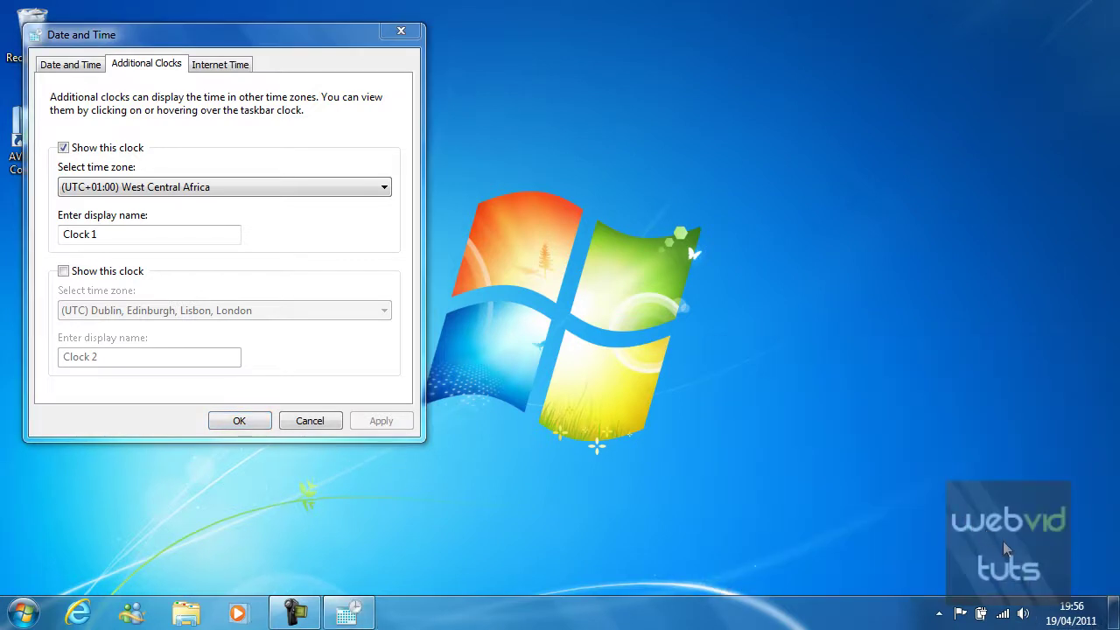
mouse_move(1069, 610)
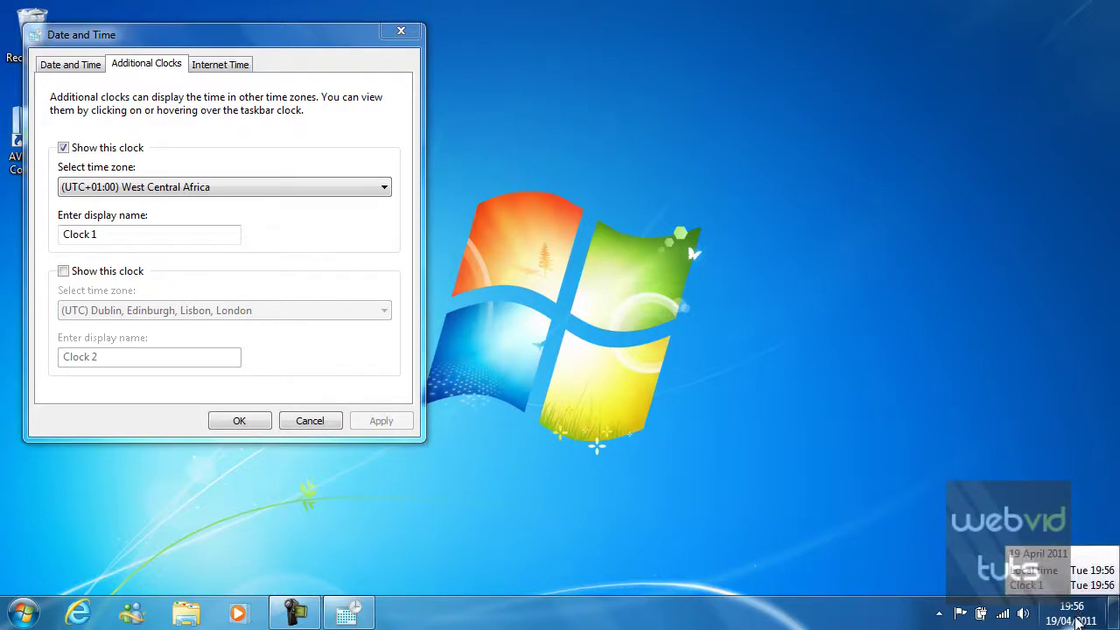
left_click(1076, 623)
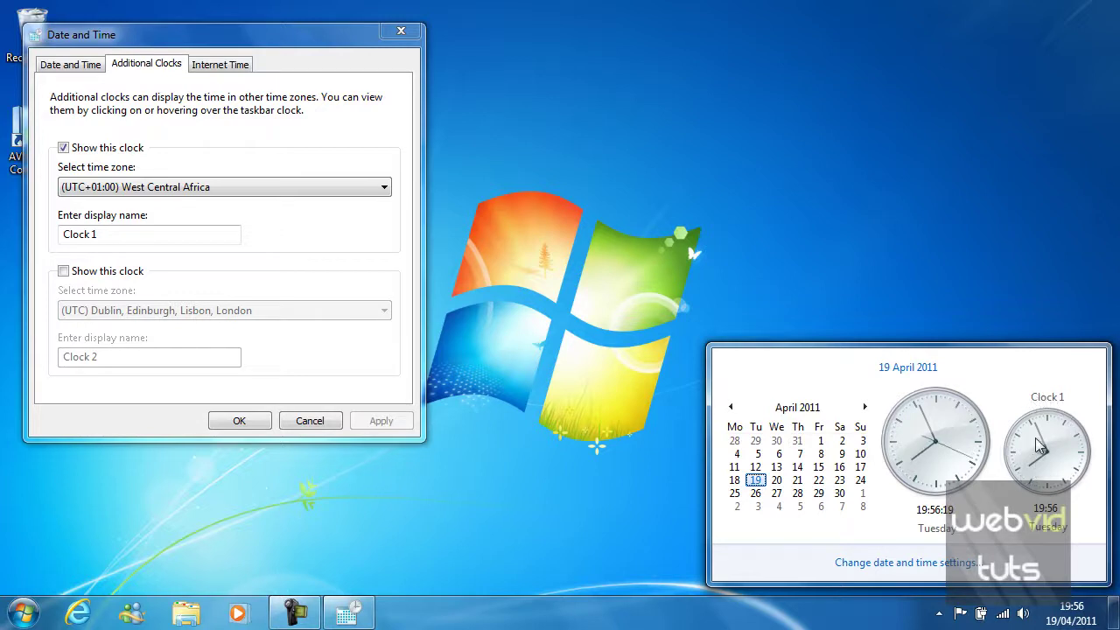
left_click(1072, 617)
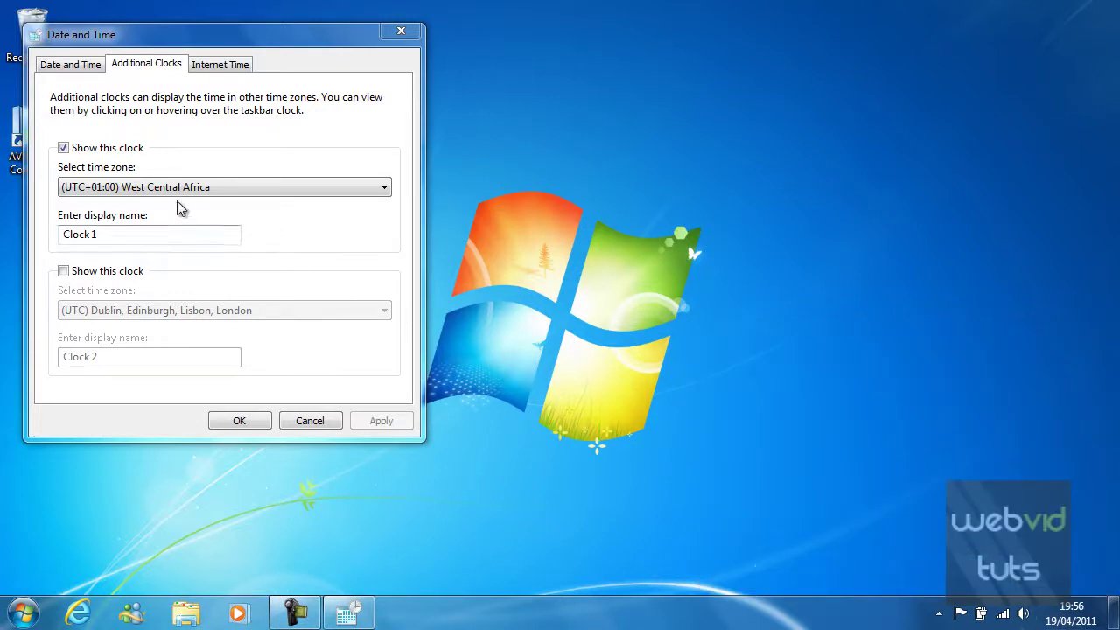
Turn the additional clock off again, apply, and move to Internet Time settings
left_click(95, 147)
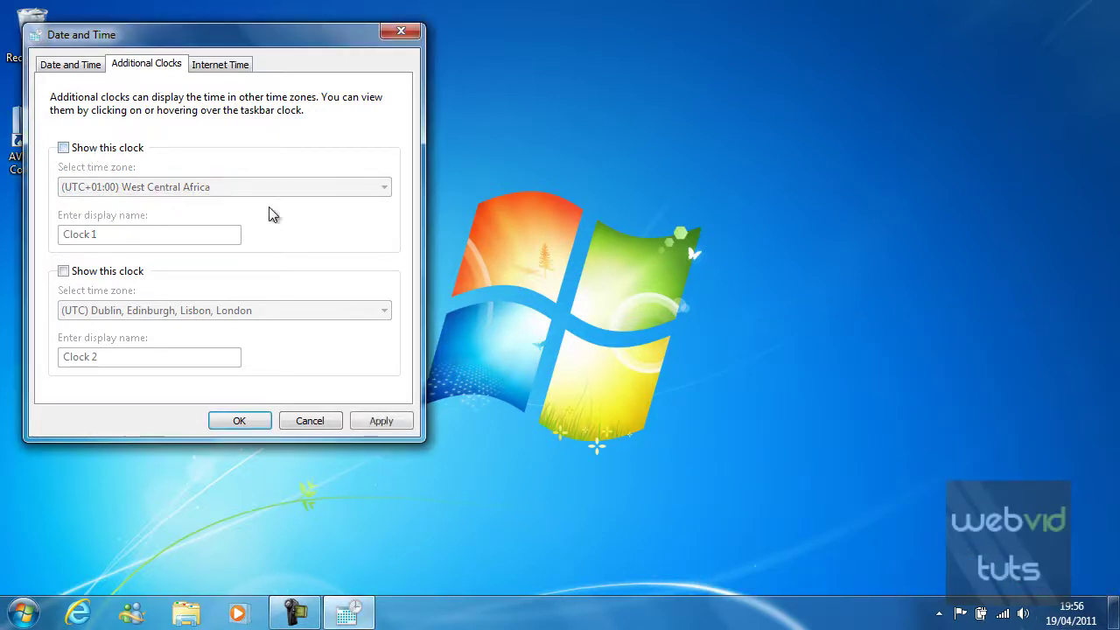
left_click(382, 422)
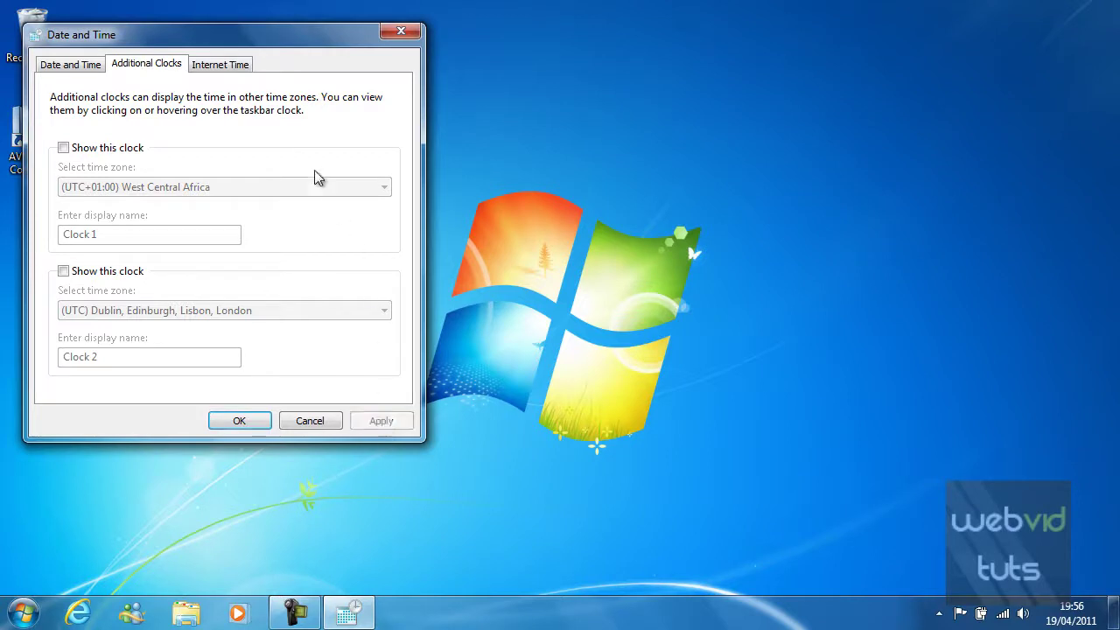
left_click(212, 68)
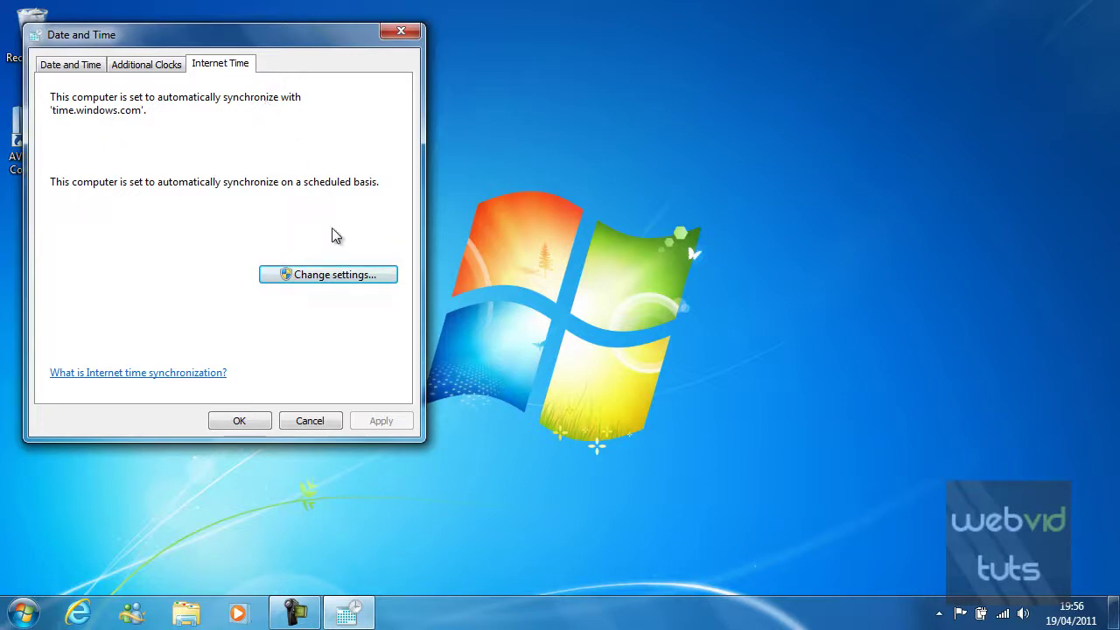
Try an Update now sync with time.windows.com, which fails, then return to the Date and Time tab
left_click(332, 282)
left_click_drag(297, 51, 429, 113)
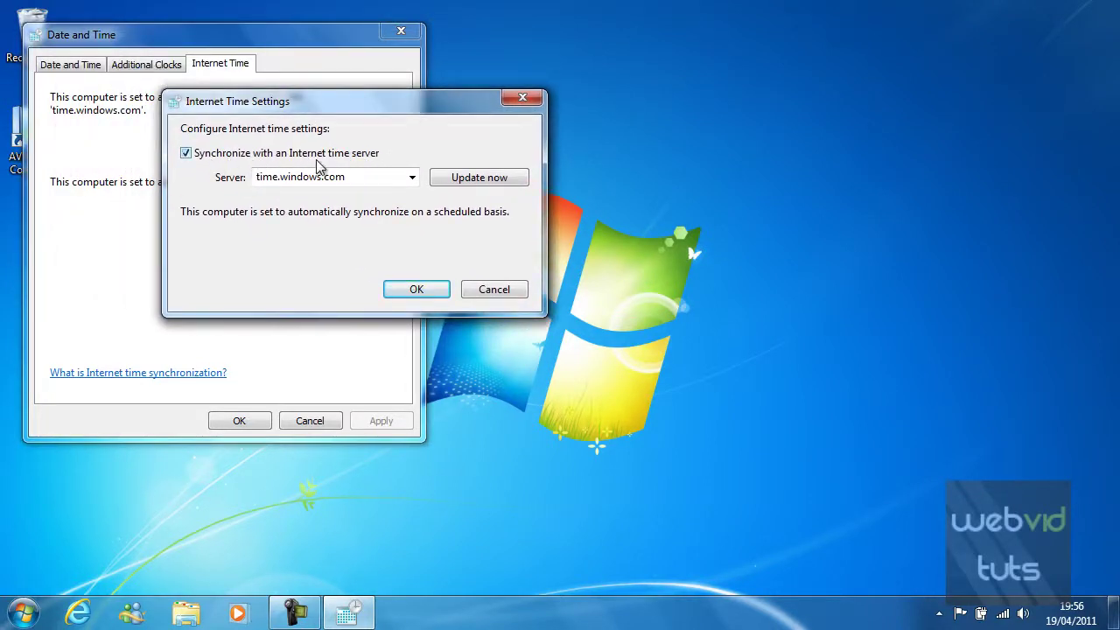
left_click(408, 179)
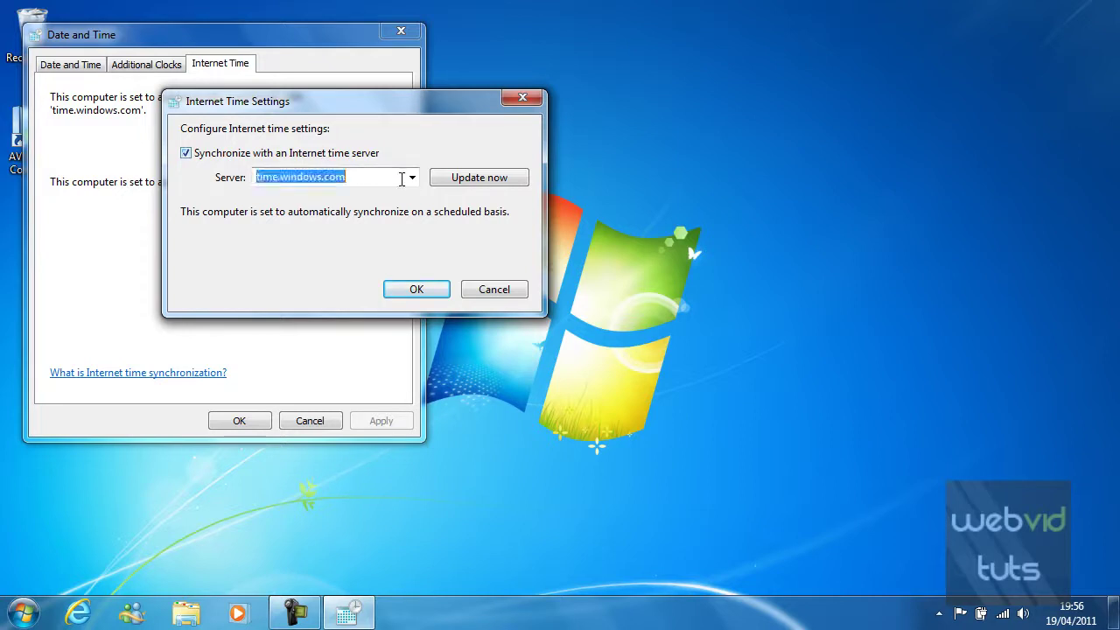
left_click(412, 179)
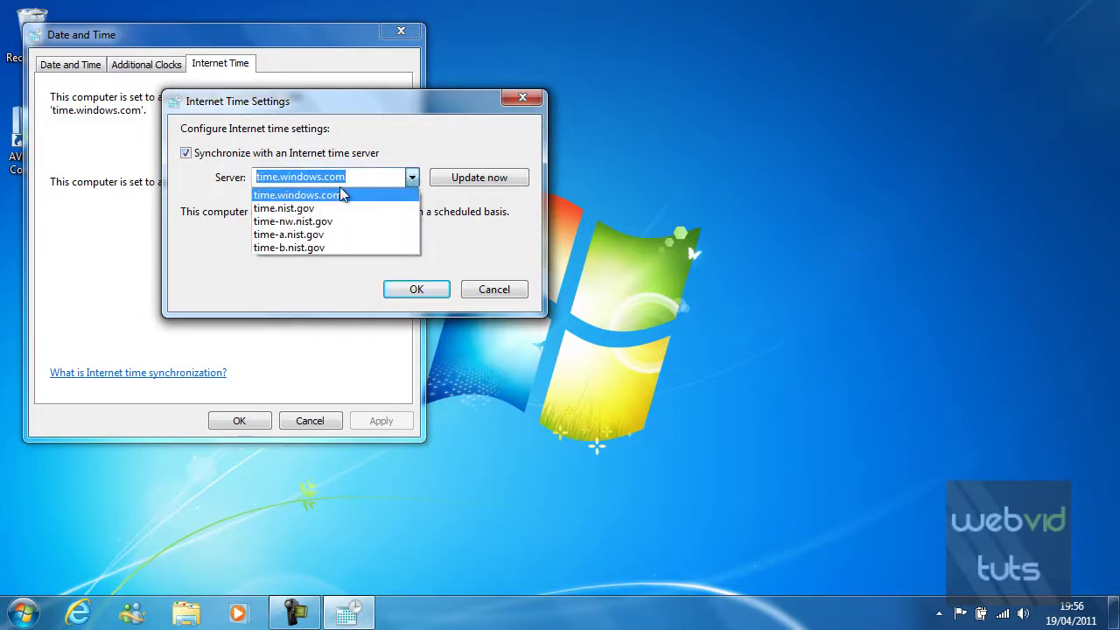
left_click(405, 175)
left_click(469, 178)
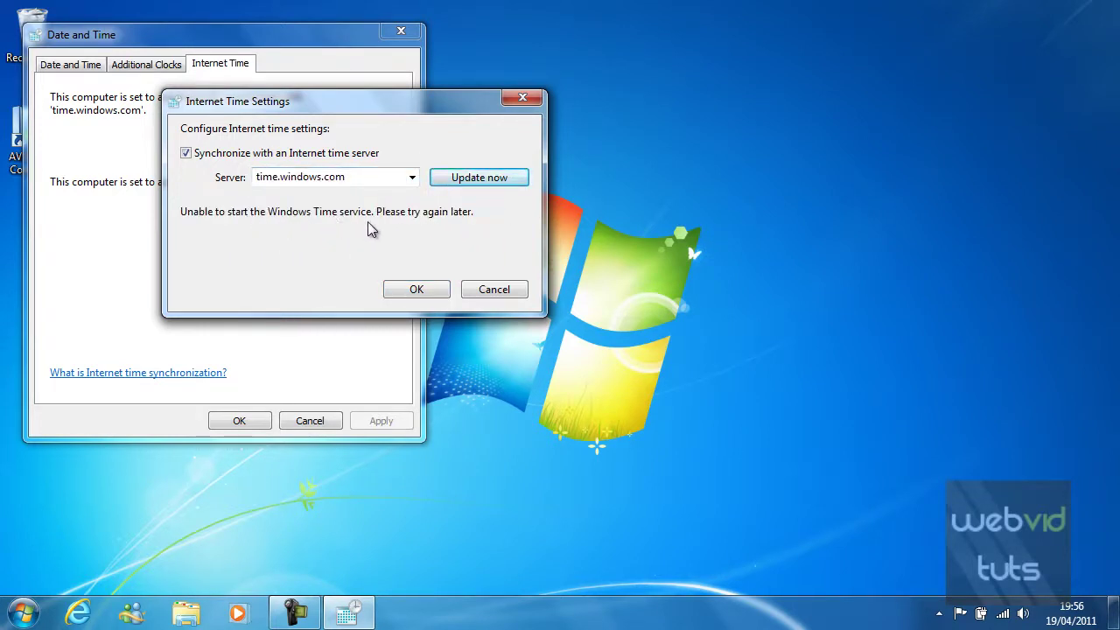
left_click(418, 292)
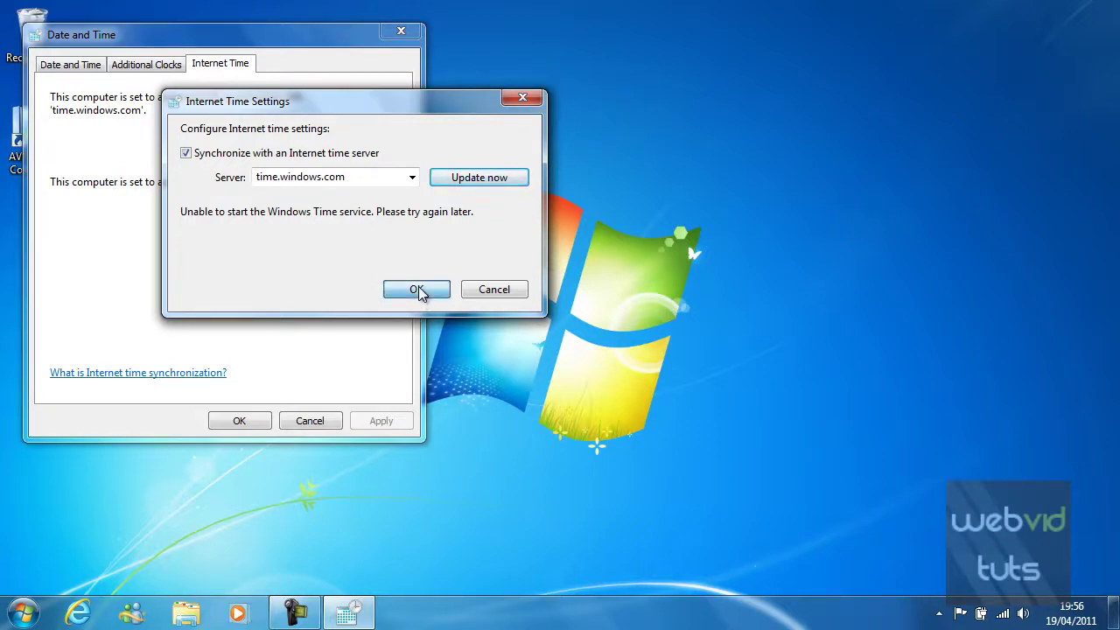
left_click(87, 68)
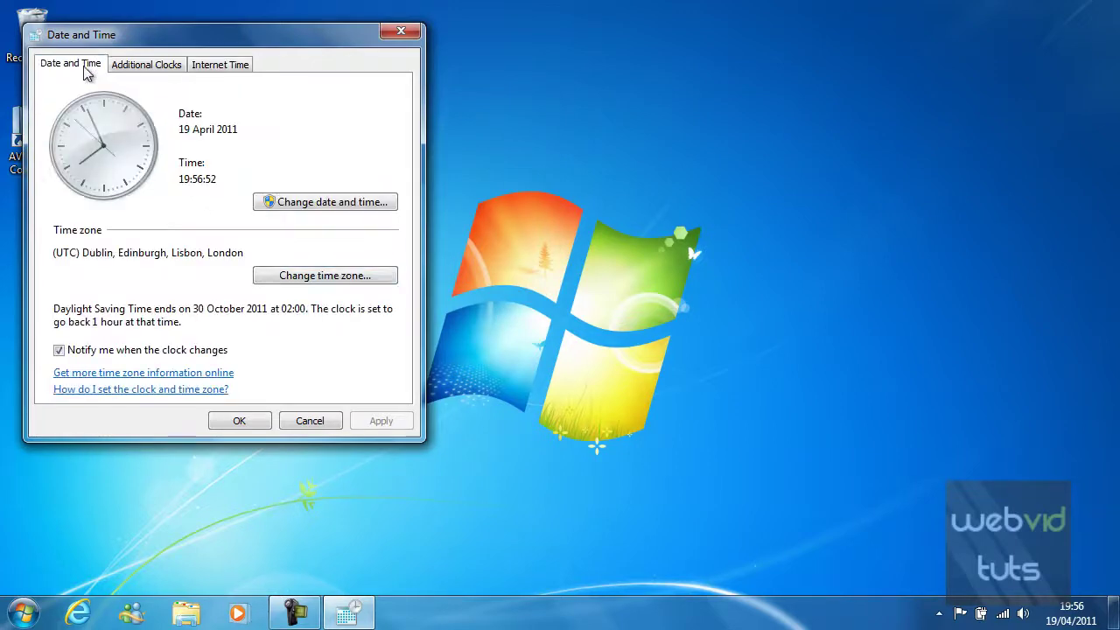
Confirm with OK to close the Date and Time dialog, clock showing 19:57 on 19/04/2011
left_click(242, 424)
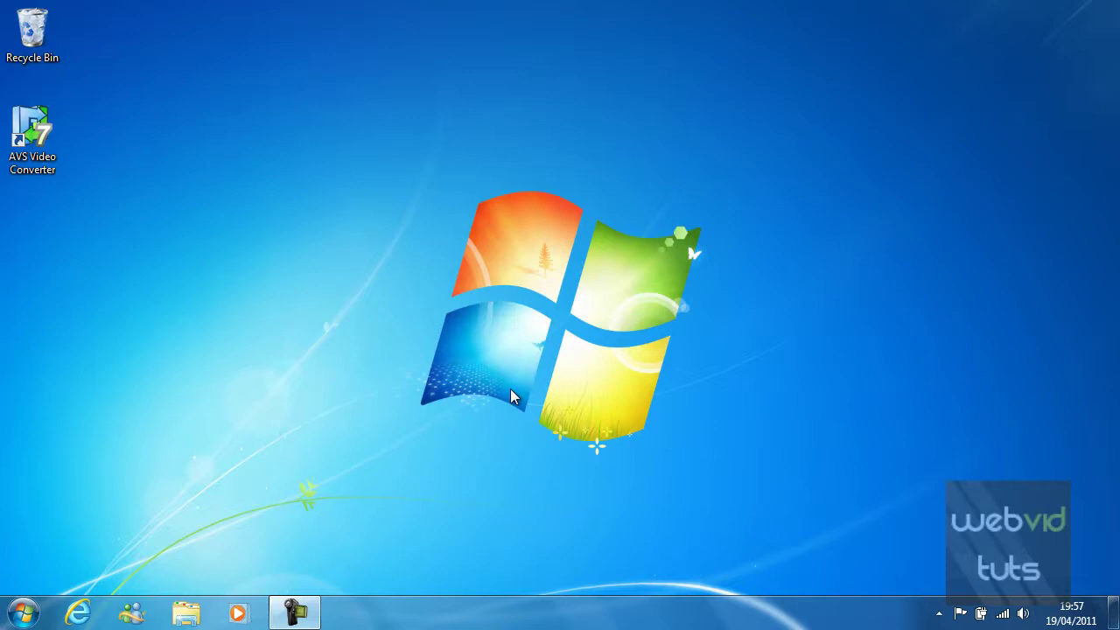